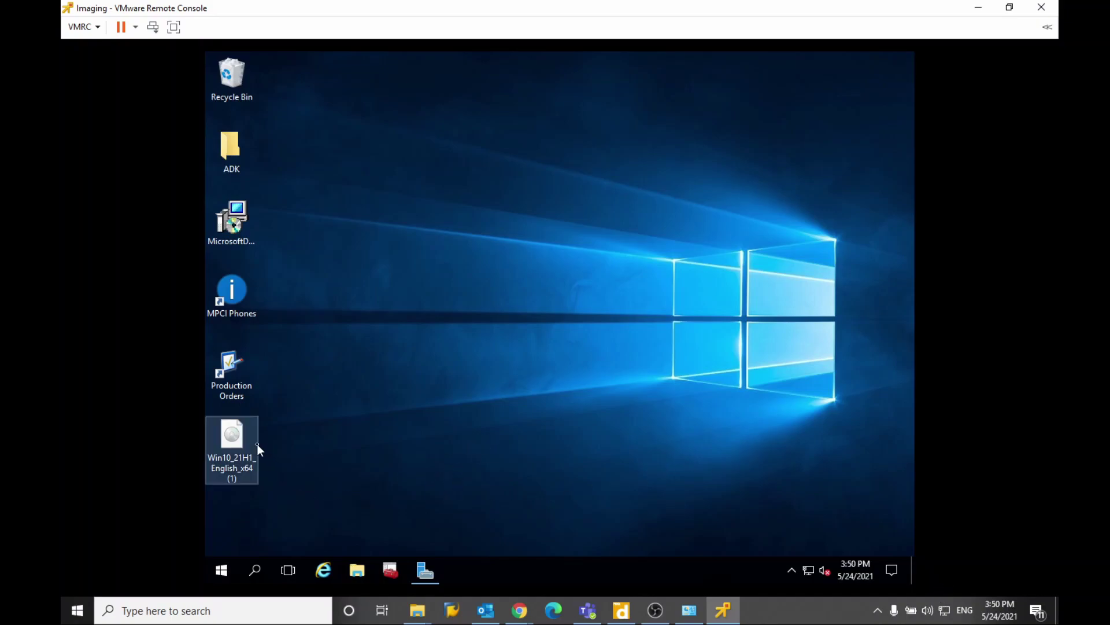
- Mount the Win10_21H1_English_x64 (1) disc image from the desktop and close the drive window it opens
left_click(240, 445)
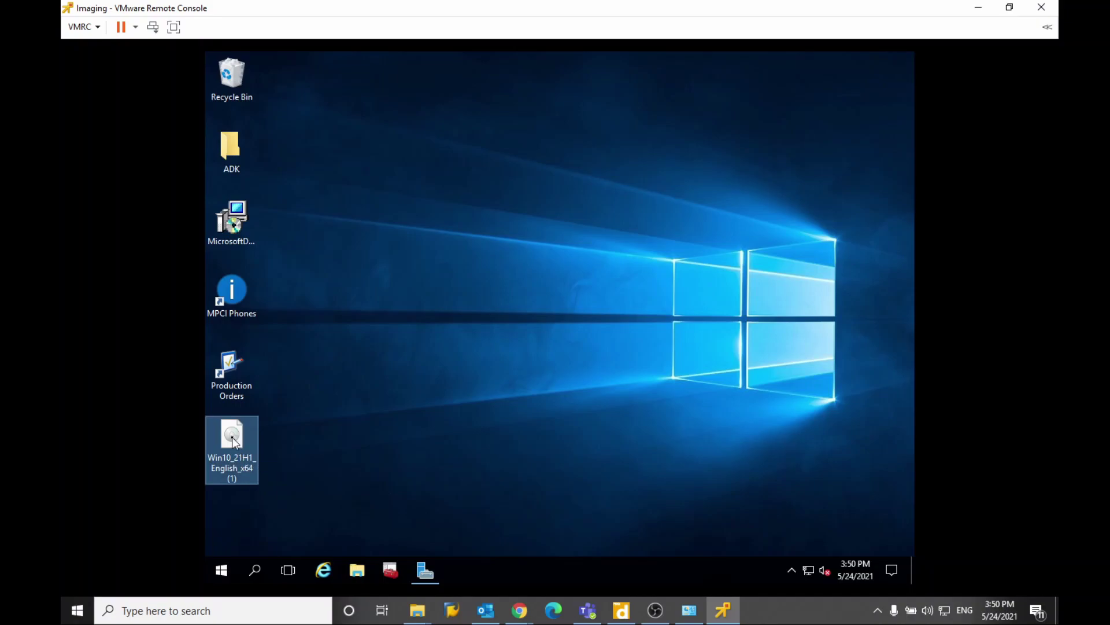
right_click(231, 436)
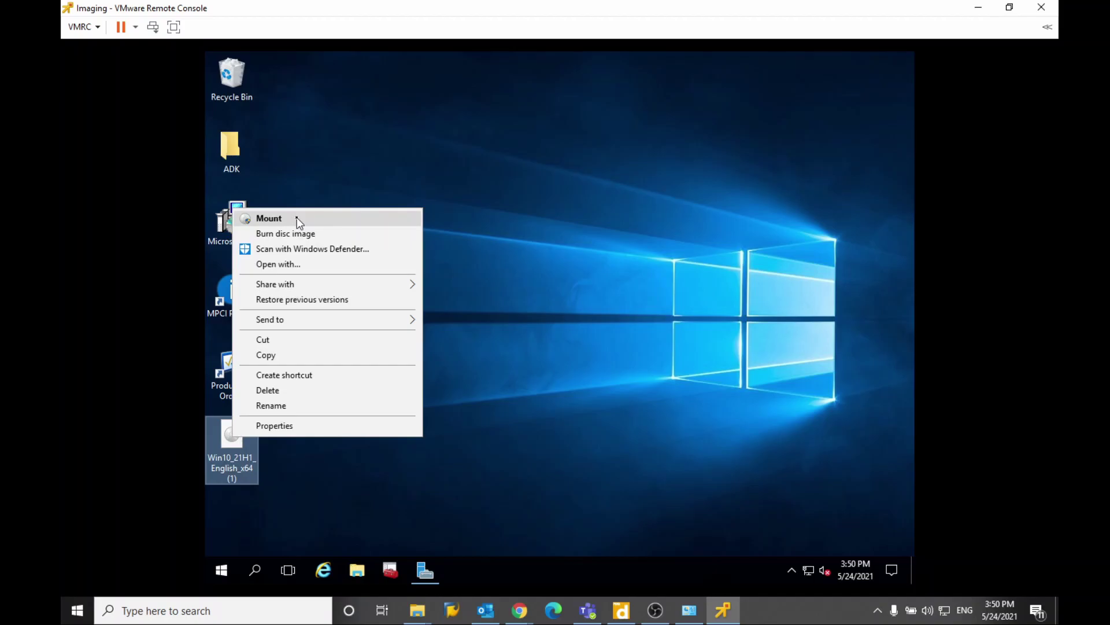
left_click(269, 219)
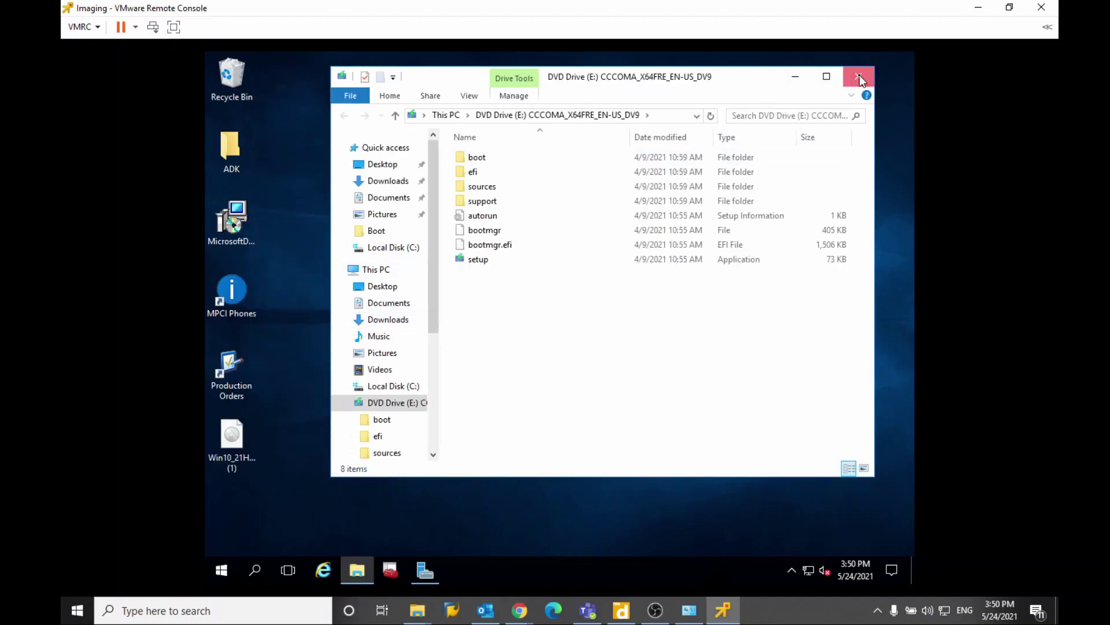
left_click(860, 78)
- Open Deployment Workbench and display the Operating Systems folder of the MDT Deployment Share
left_click(222, 570)
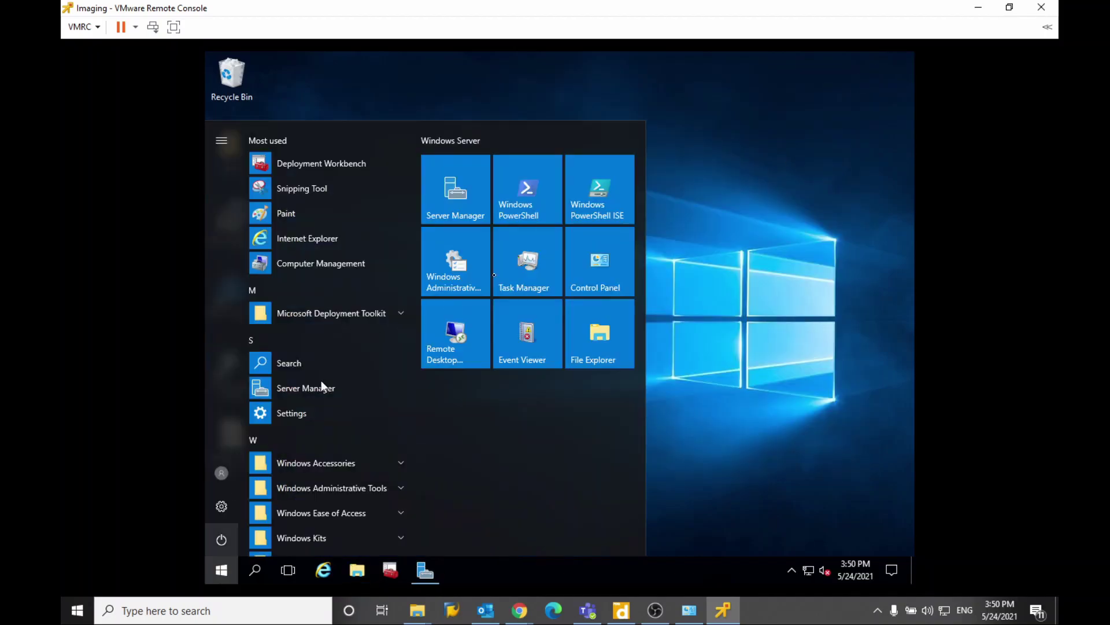
left_click(286, 171)
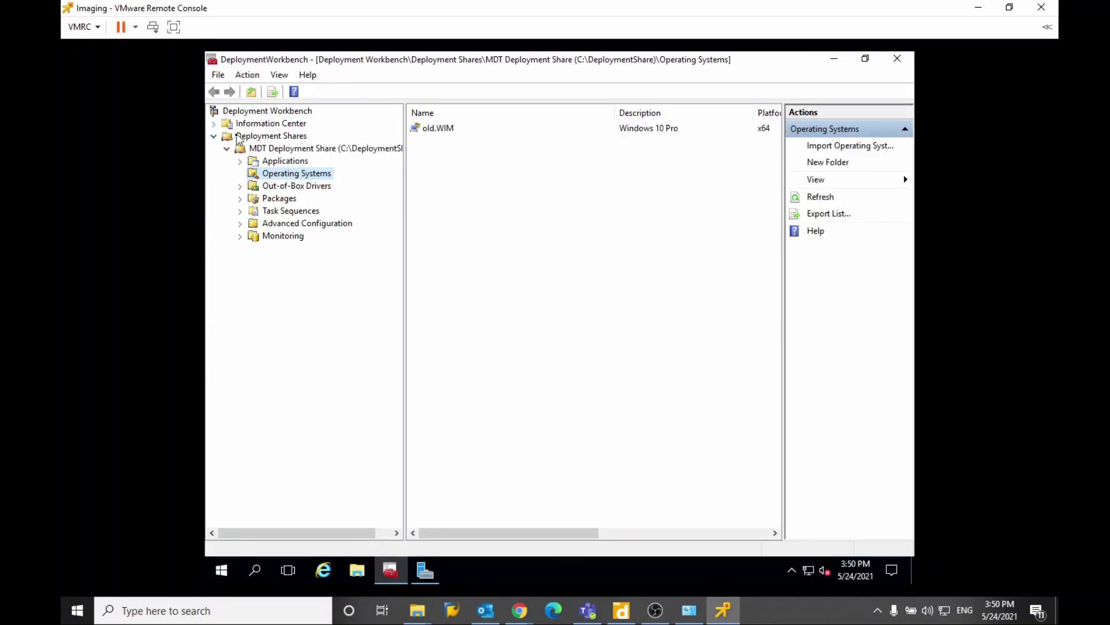
left_click(229, 137)
left_click(284, 175)
right_click(434, 176)
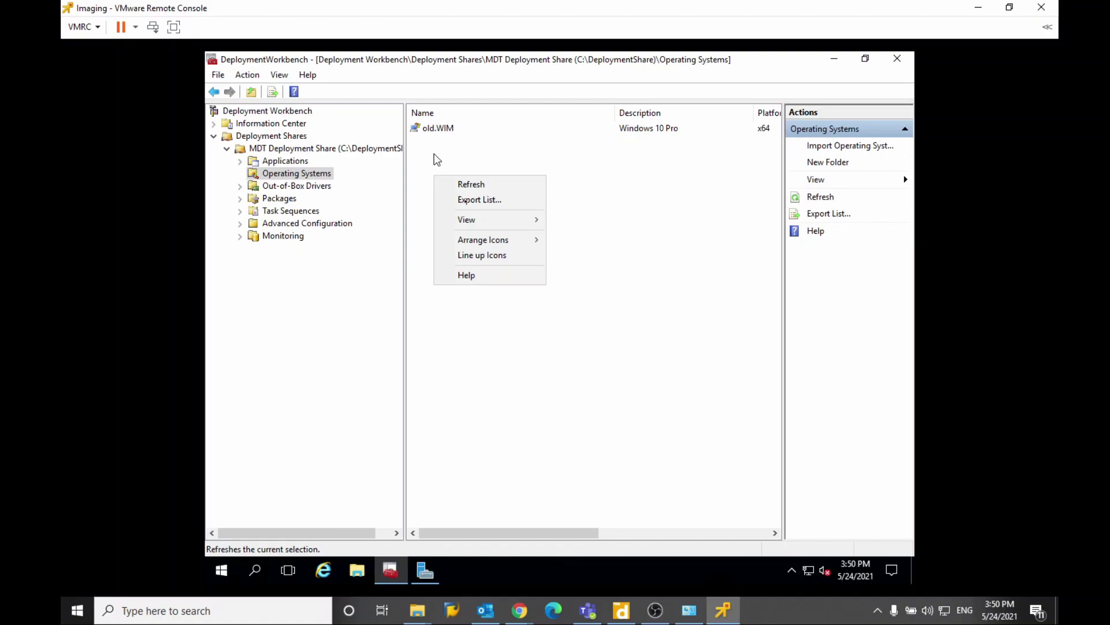
mouse_move(497, 221)
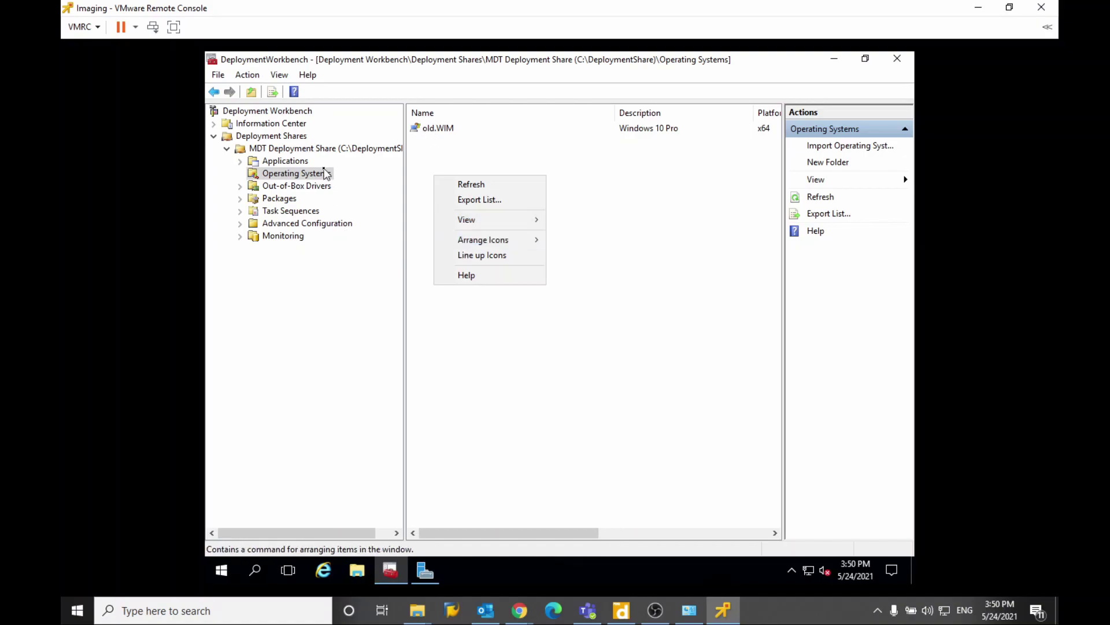
- Start importing an operating system into the Operating Systems folder, using the full set of source files type
left_click(307, 174)
right_click(292, 178)
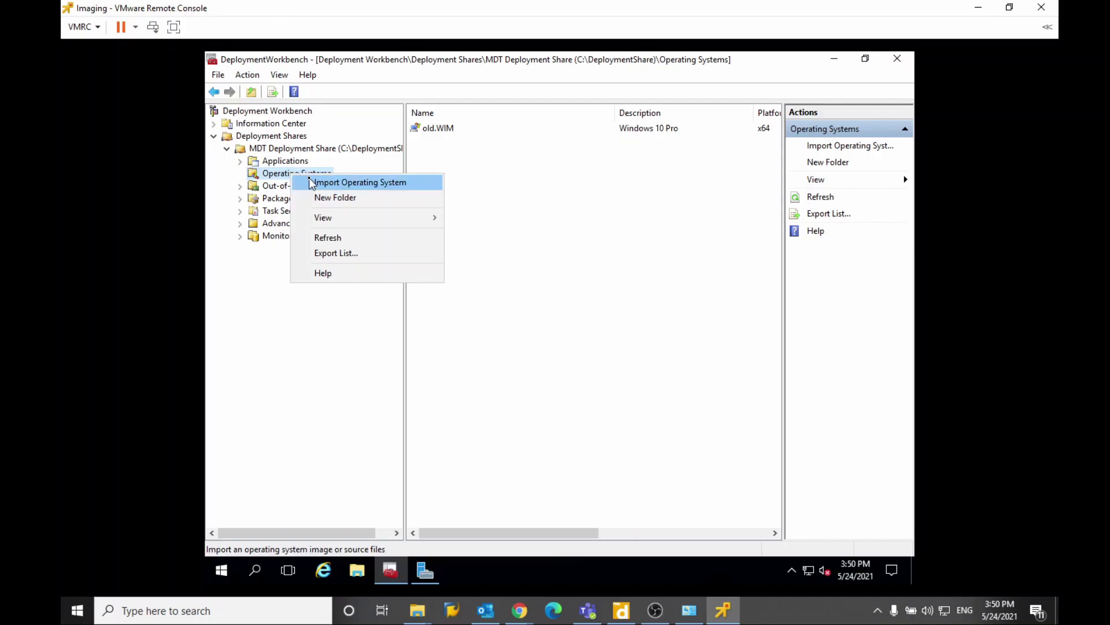
left_click(392, 184)
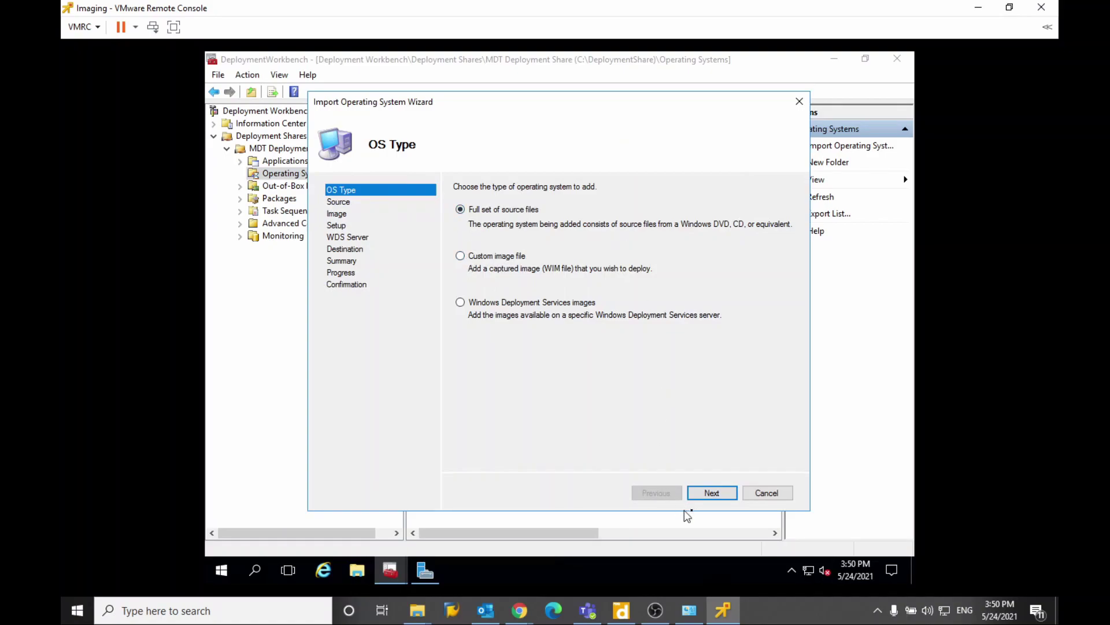
left_click(712, 495)
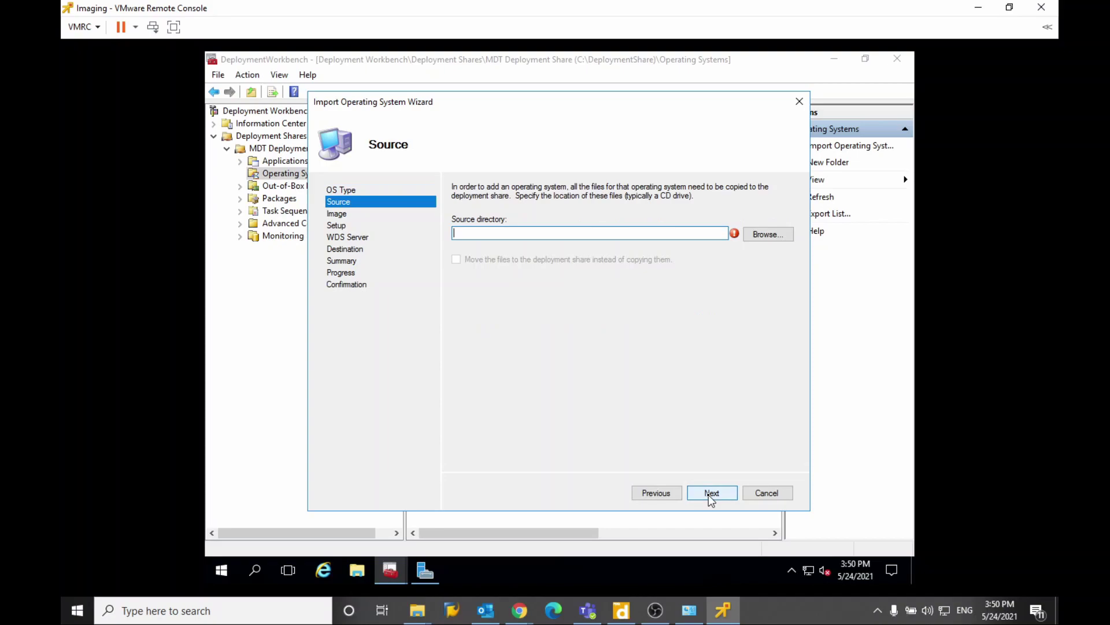
- Set the import's source directory to the mounted DVD Drive (E:) and continue to the destination settings
left_click(764, 235)
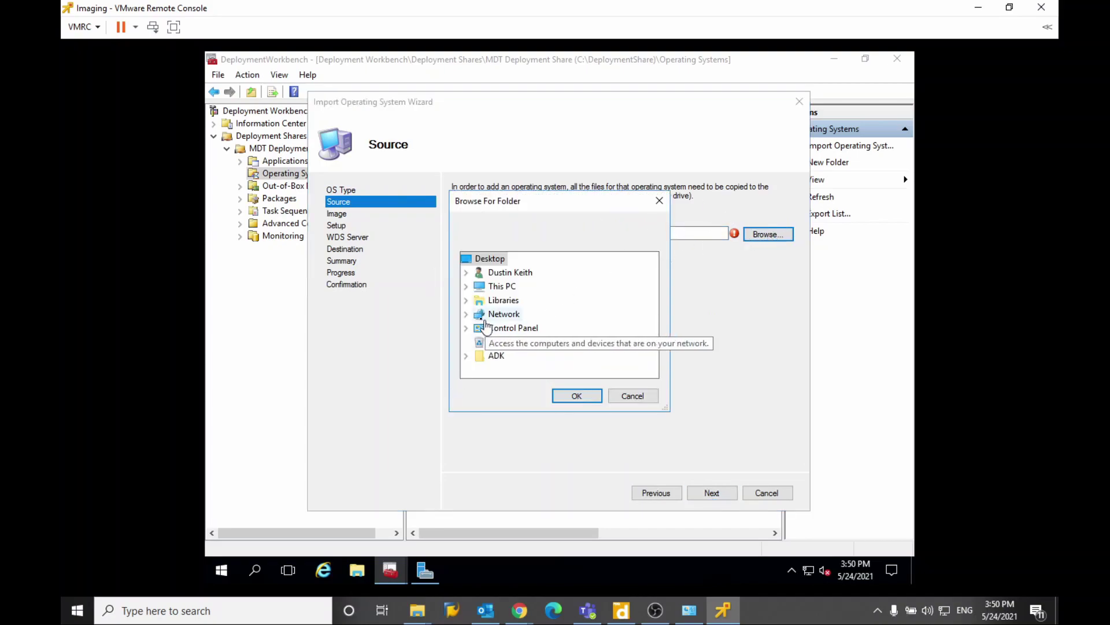
left_click(465, 288)
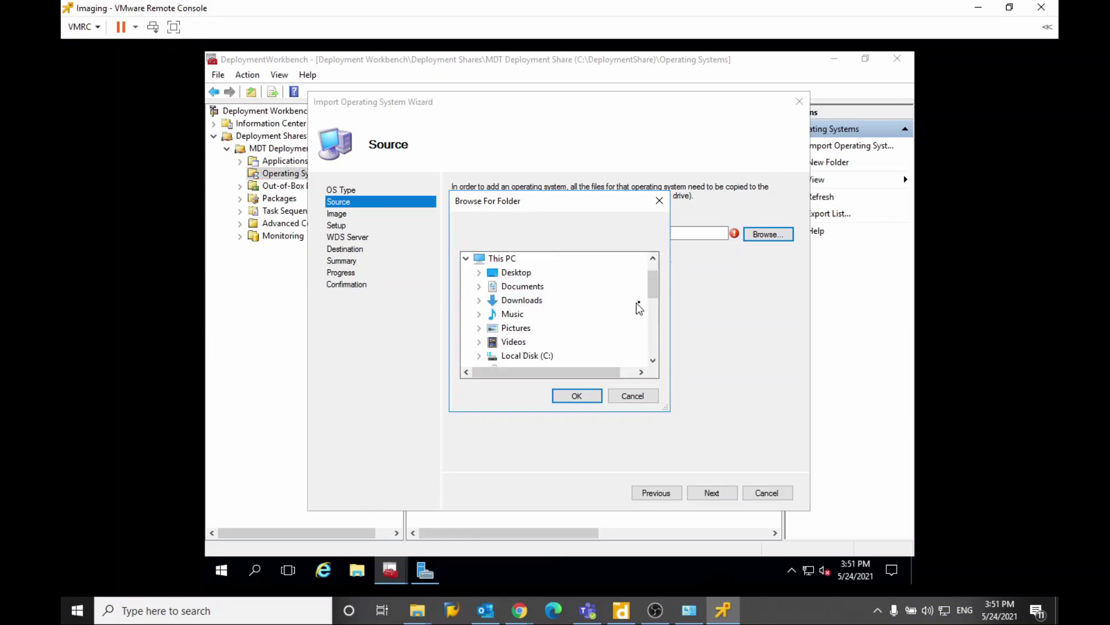
left_click_drag(653, 288, 652, 301)
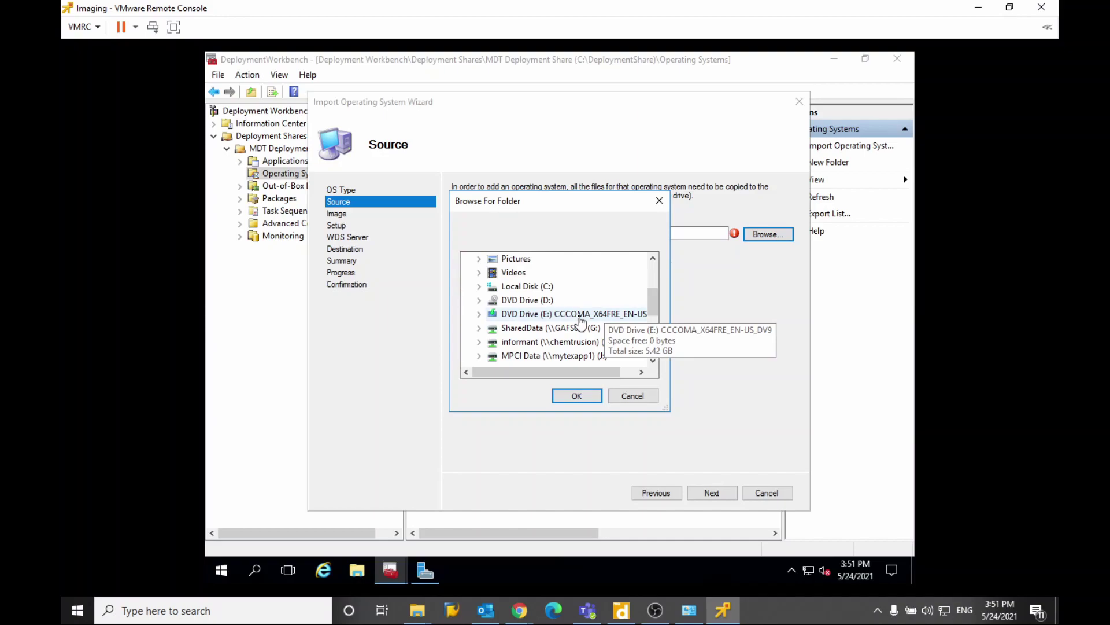
double_click(577, 315)
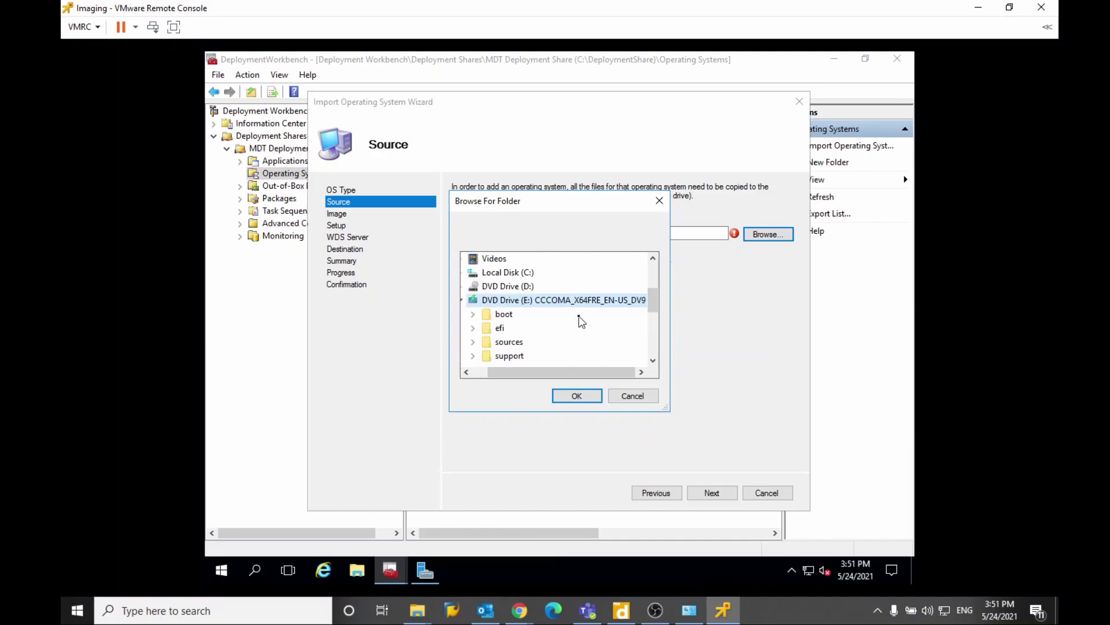
left_click(569, 397)
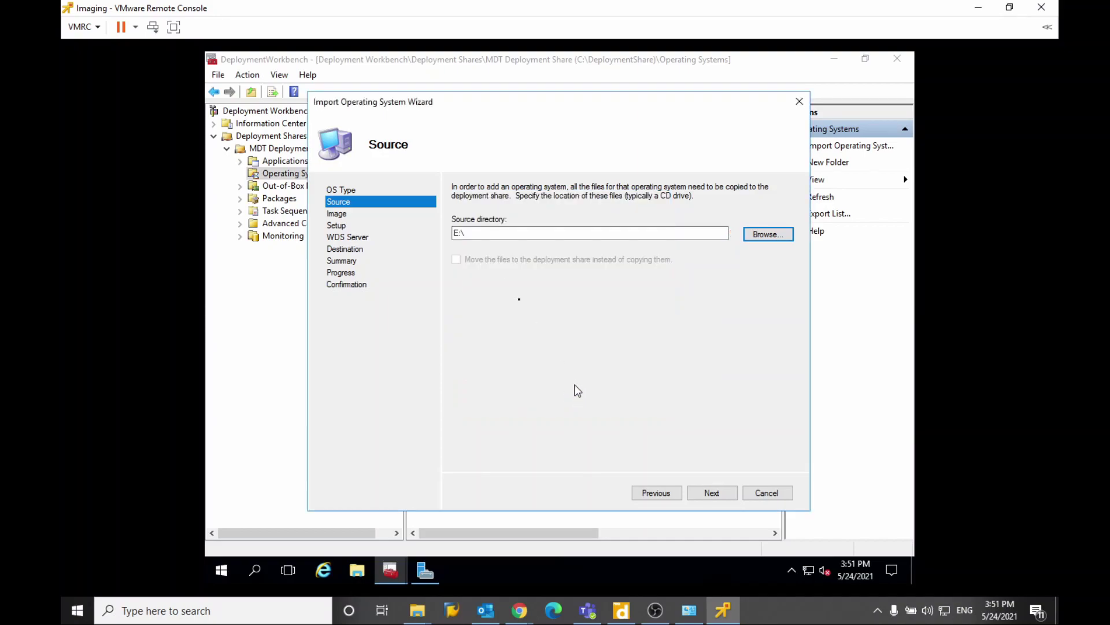
left_click(724, 498)
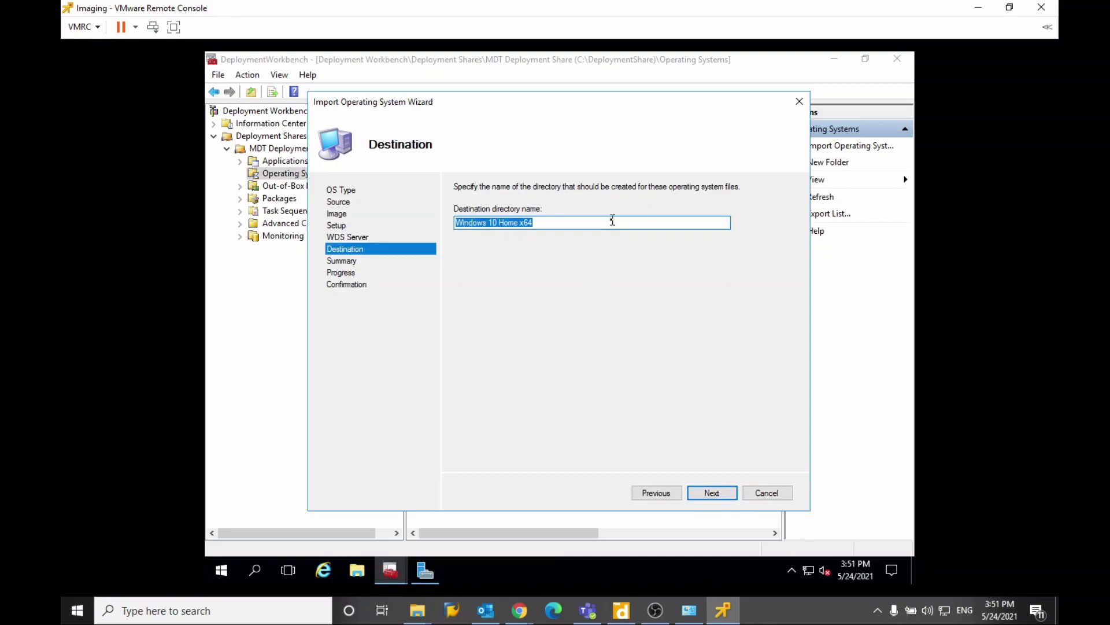
- Name the destination directory Win10Prox64 and continue to the import summary
type("w")
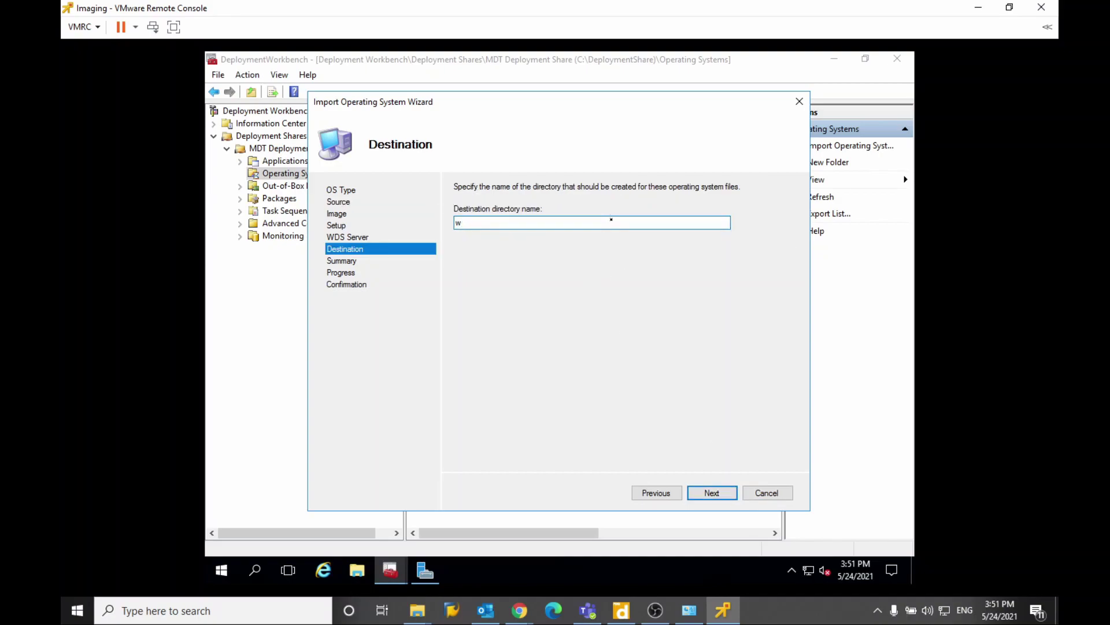
key("BackSpace")
type("Win")
type("10")
type("p")
type("P")
type("ro")
type("X")
key("BackSpace")
type("x64")
left_click(720, 501)
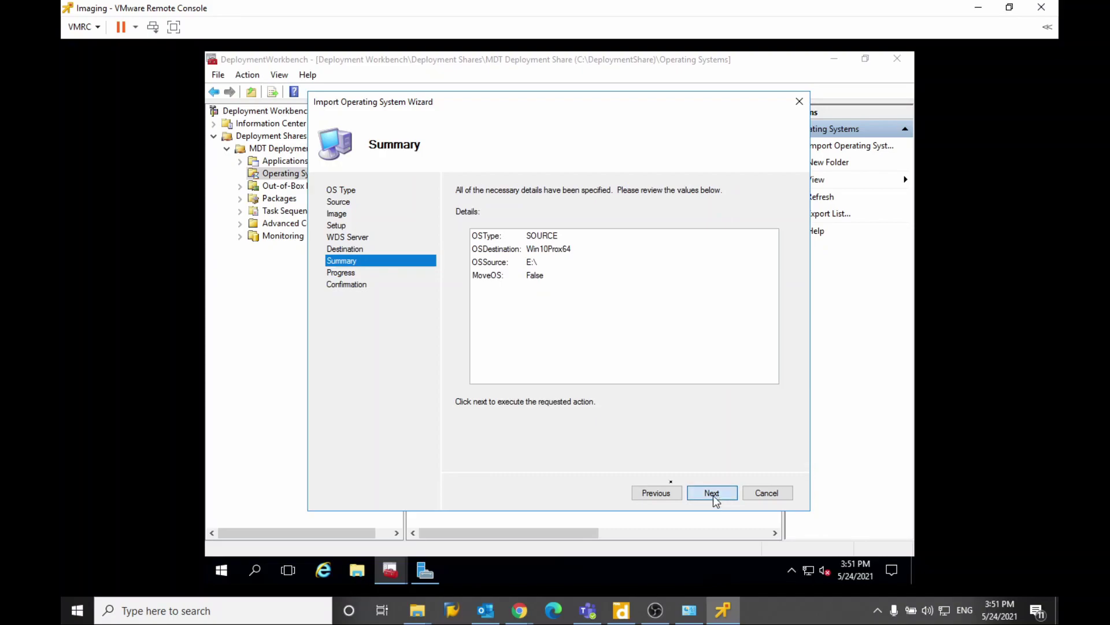
- Go back to change the destination directory name to "Win10Prox64 20h2 may", then run the import and close the wizard
left_click(655, 492)
left_click(566, 223)
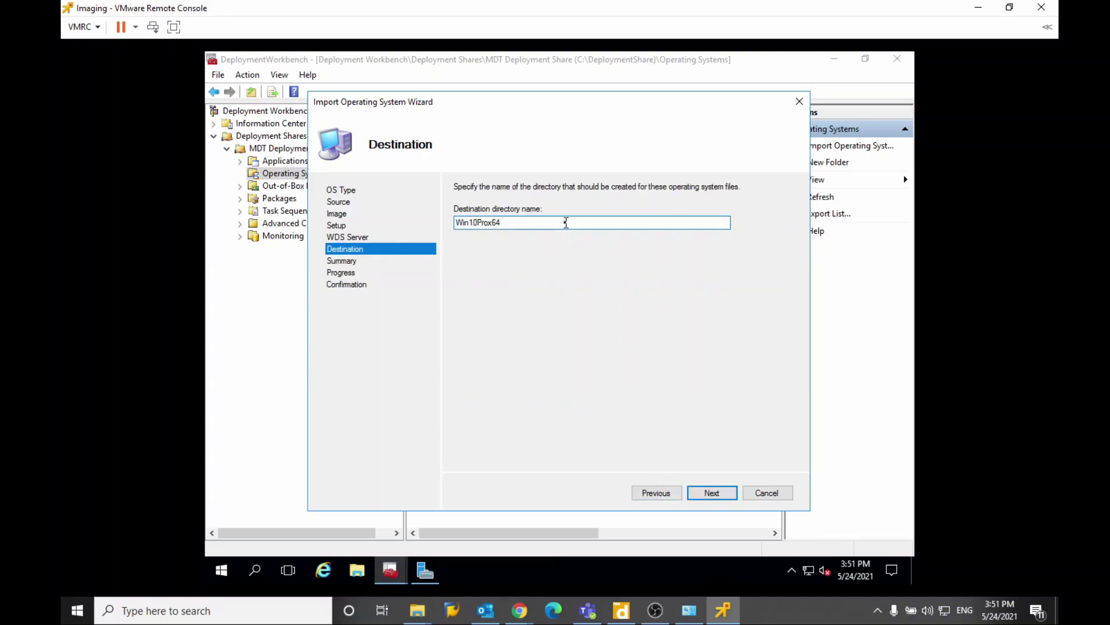
type("20h2 may")
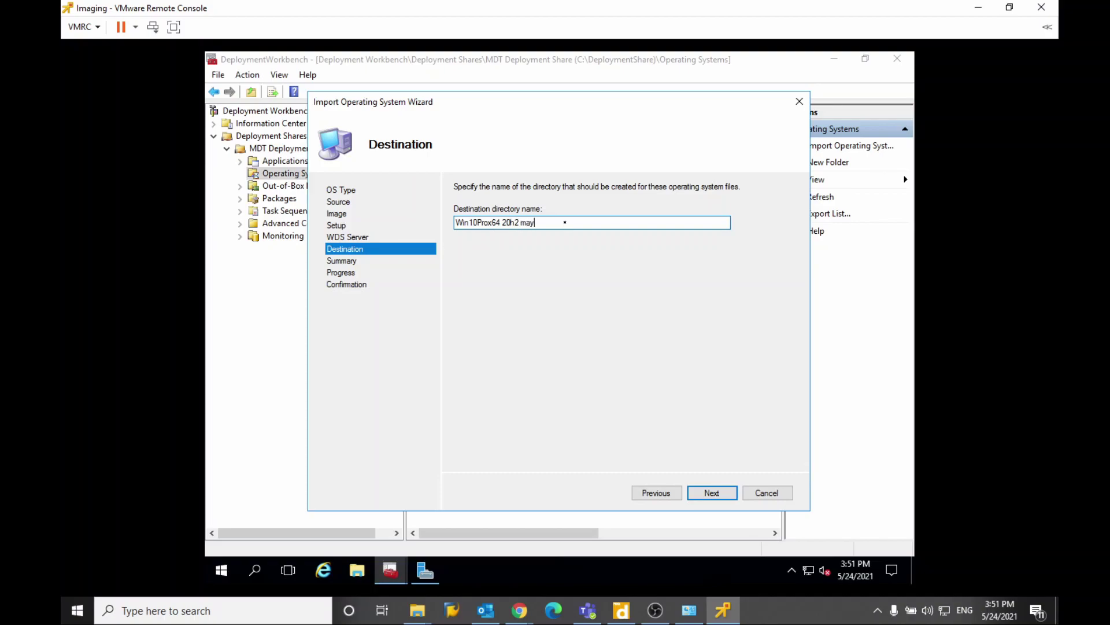
left_click(716, 495)
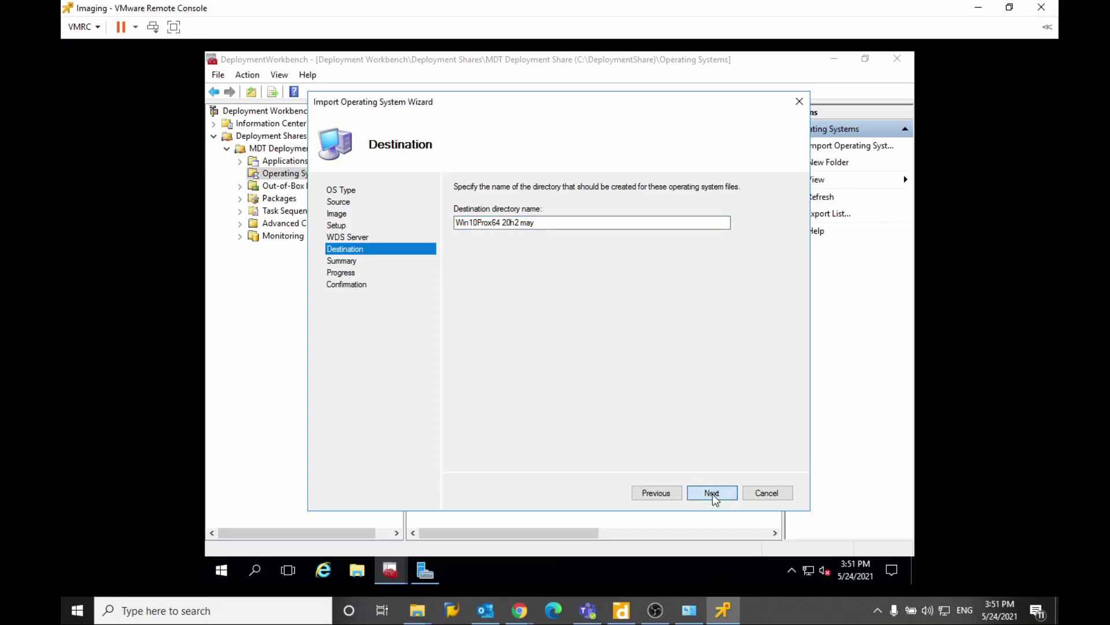
left_click(714, 495)
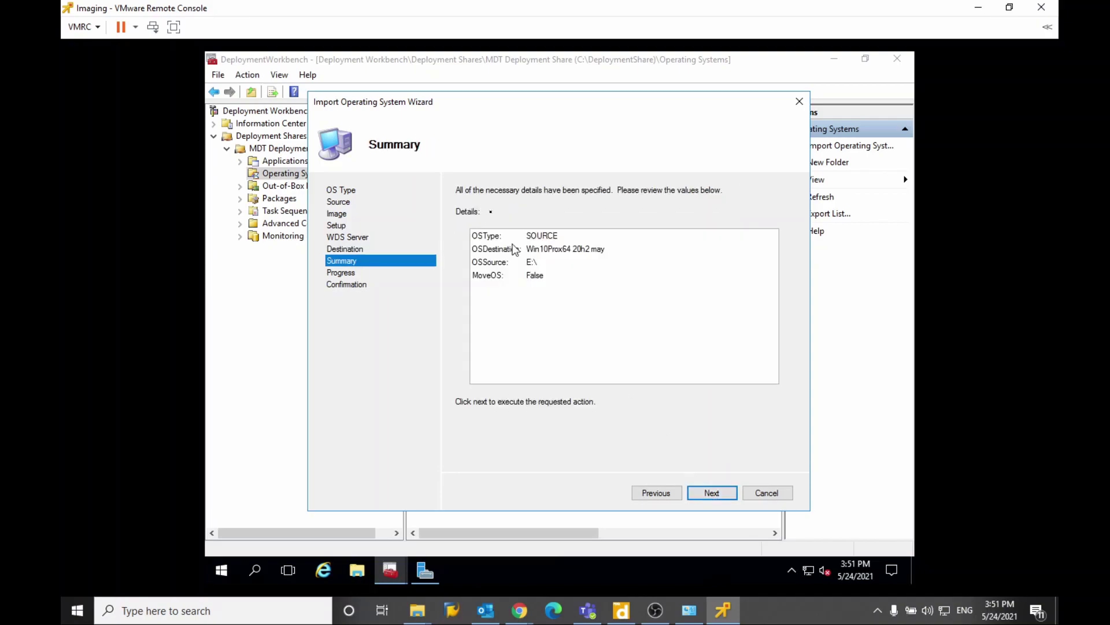
left_click(712, 495)
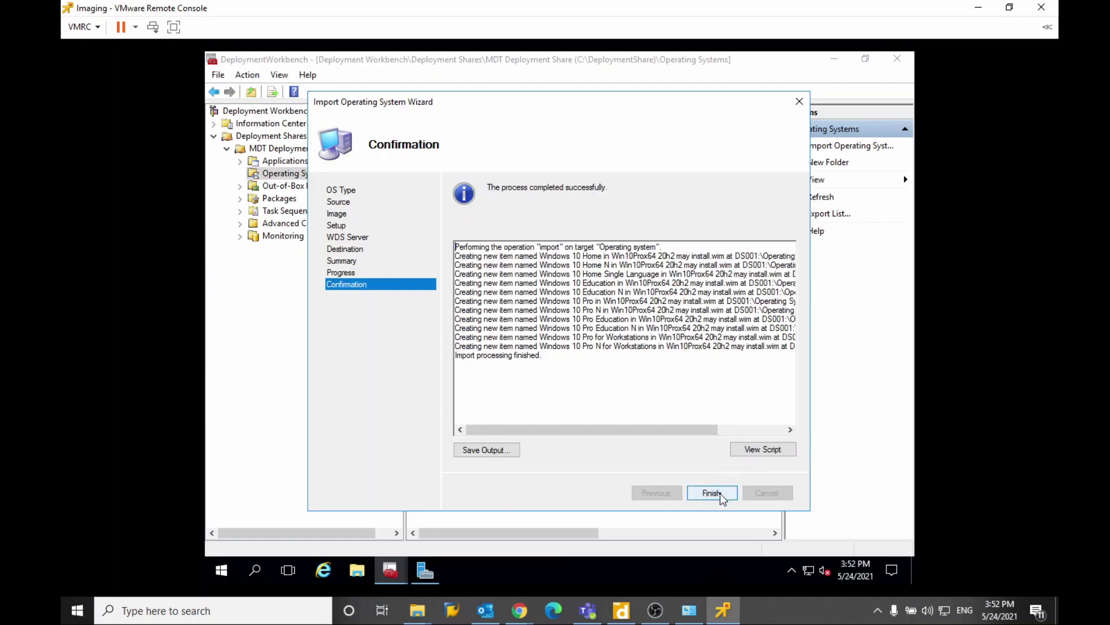
left_click(711, 492)
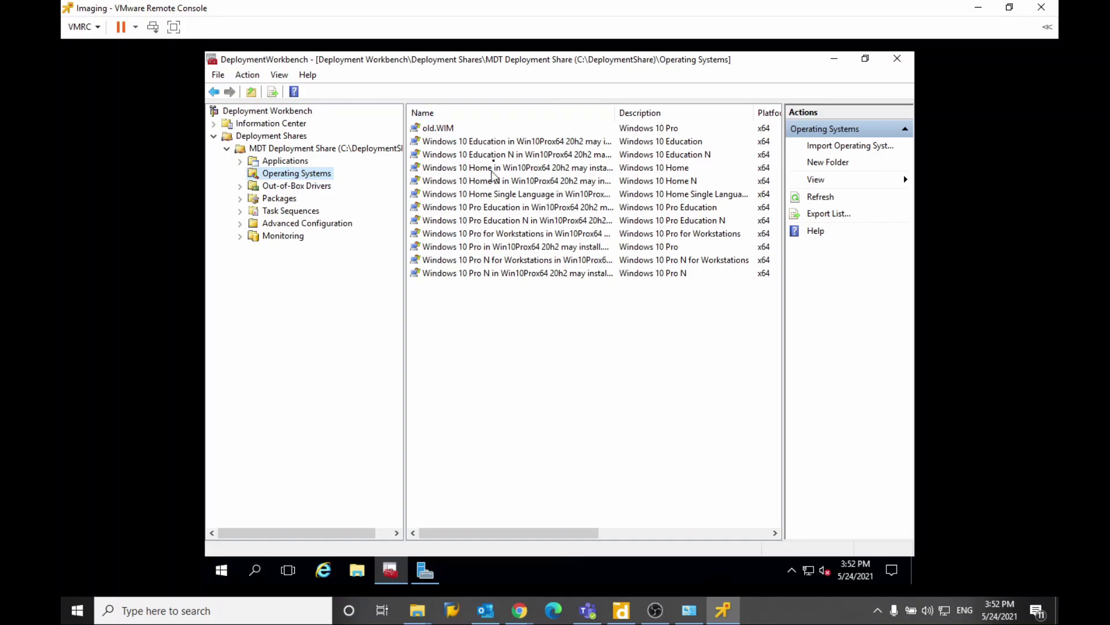
- Delete all the newly imported Windows 10 editions except Windows 10 Pro, keeping old.WIM as well
left_click(489, 278)
left_click(490, 261, "shift")
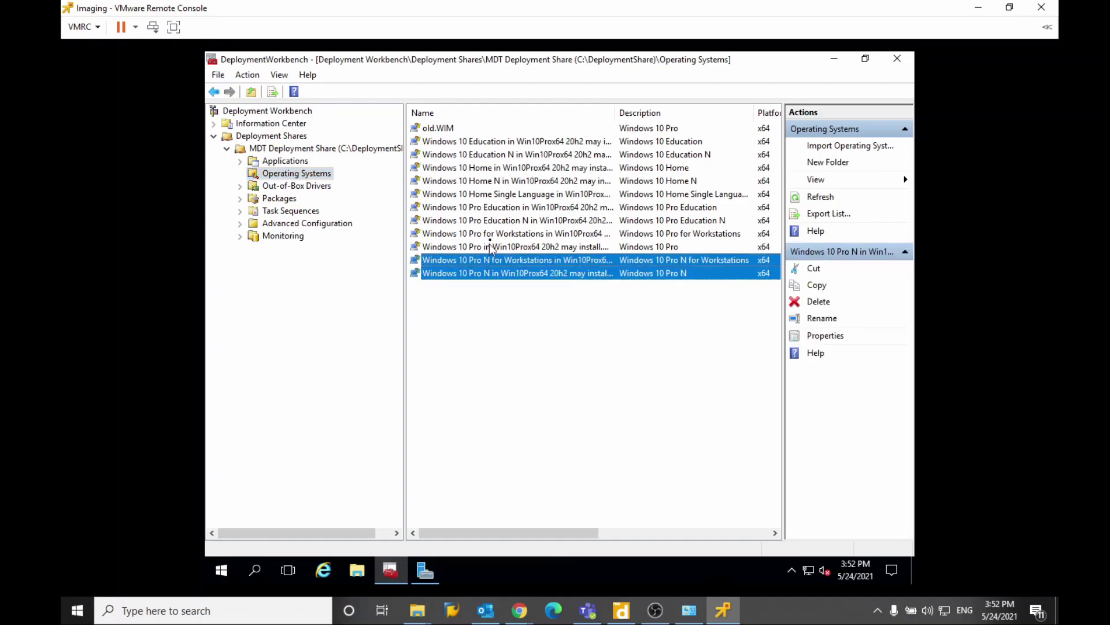
left_click(495, 220, "ctrl")
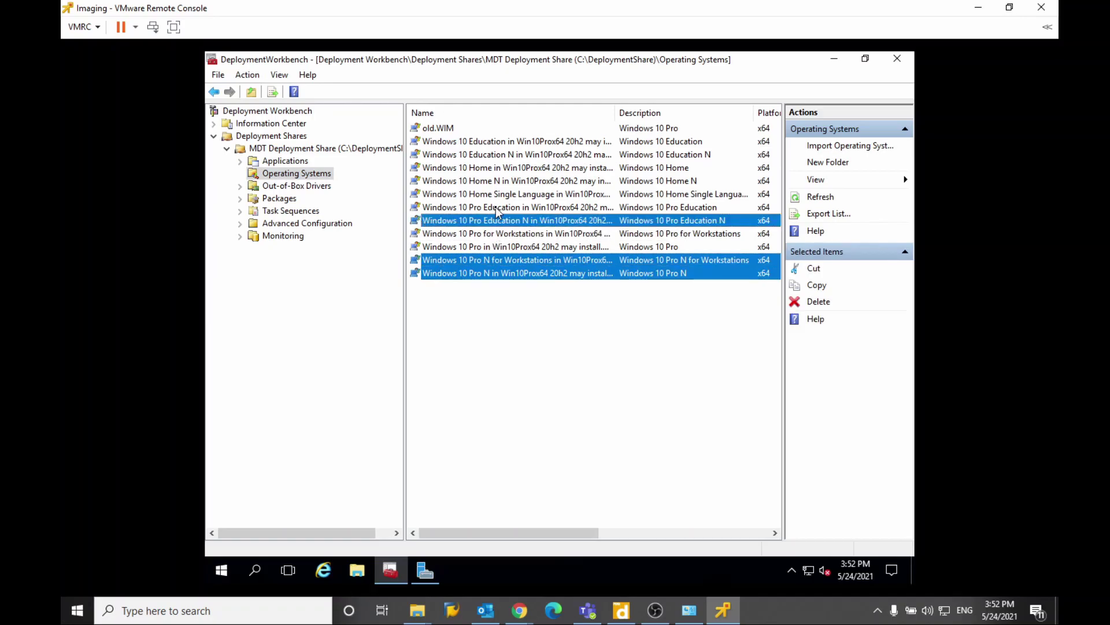
left_click(497, 207, "ctrl")
left_click(496, 194, "ctrl")
left_click(500, 181, "ctrl")
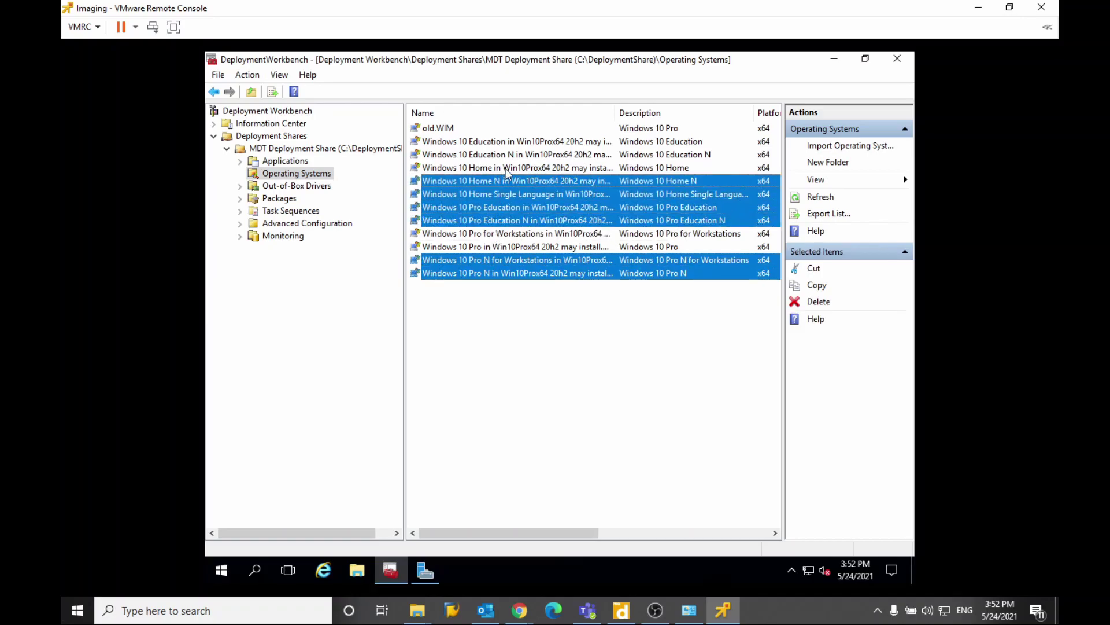
left_click(507, 168, "ctrl")
left_click(512, 154, "ctrl")
left_click(512, 141, "ctrl")
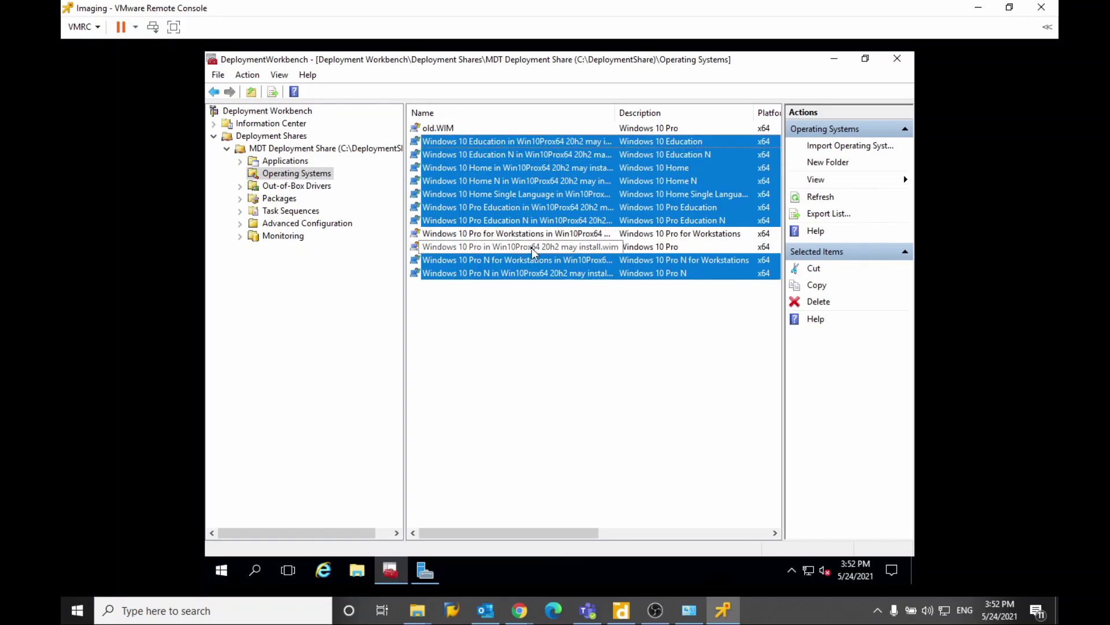
left_click(669, 234, "ctrl")
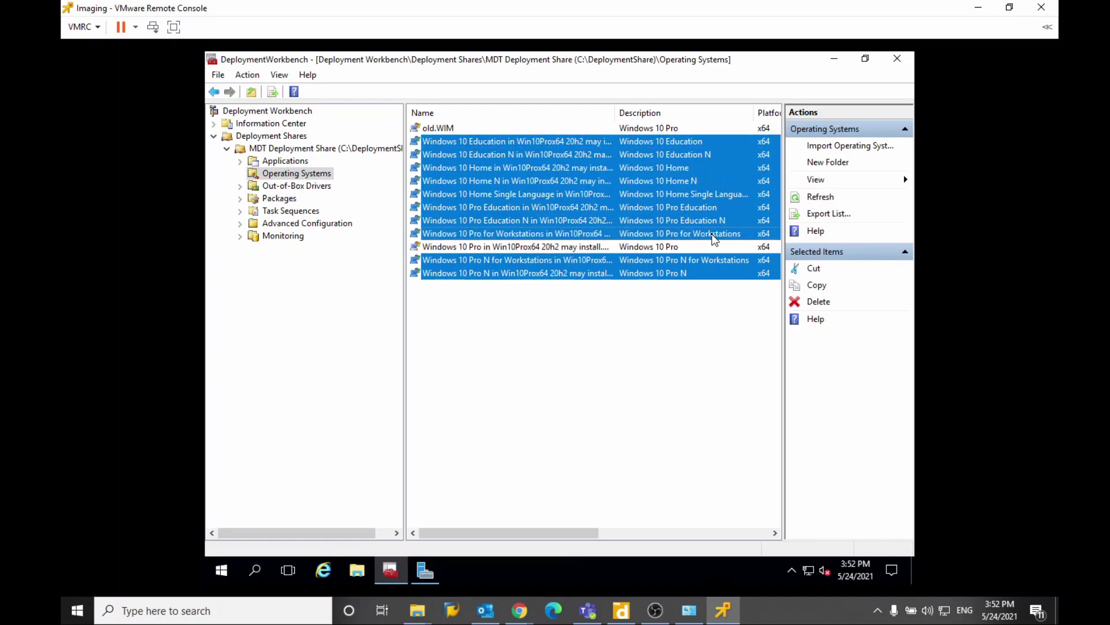
right_click(681, 207)
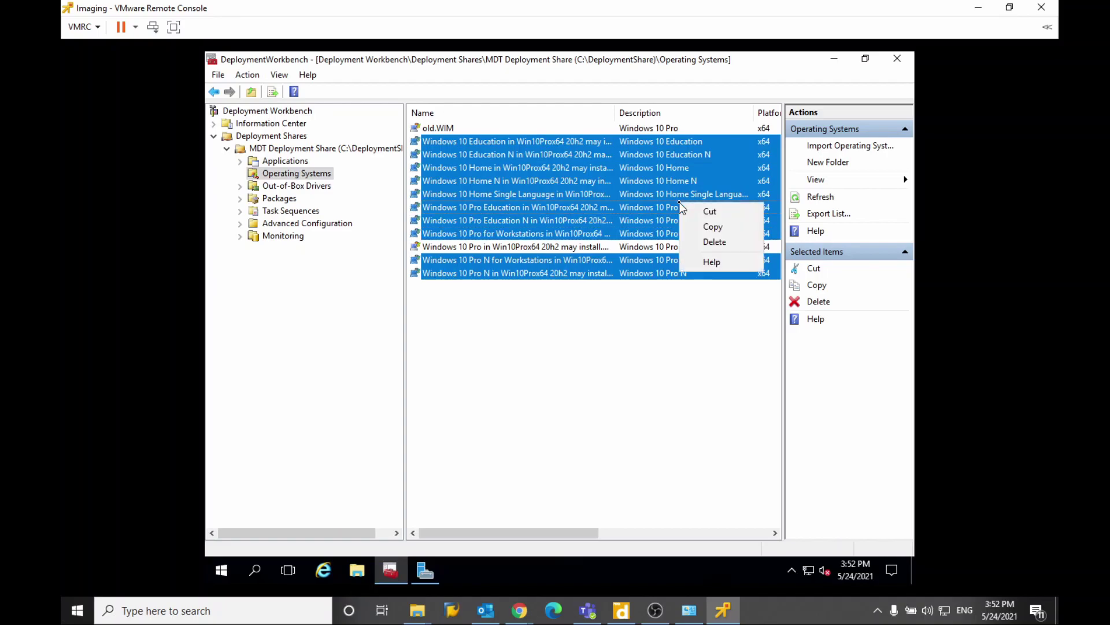
left_click(686, 239)
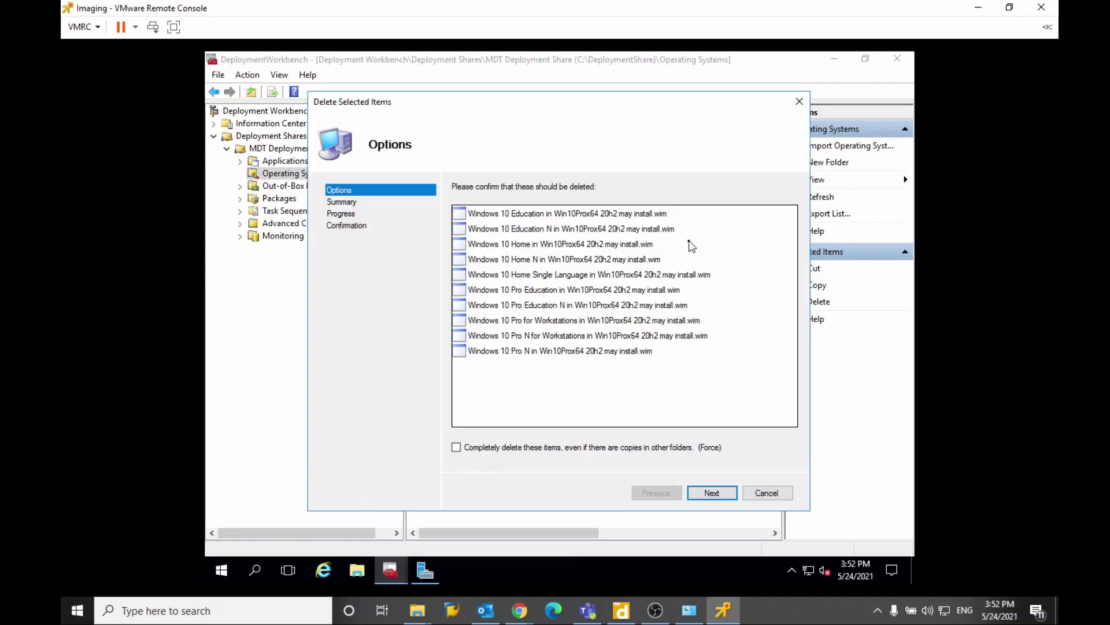
left_click(706, 494)
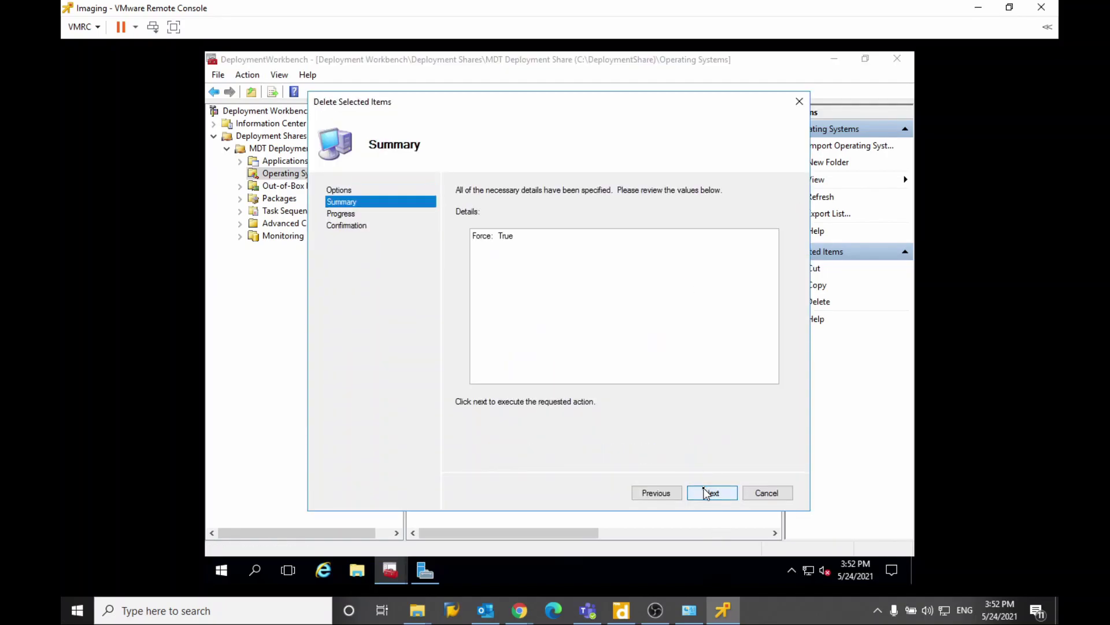
left_click(707, 493)
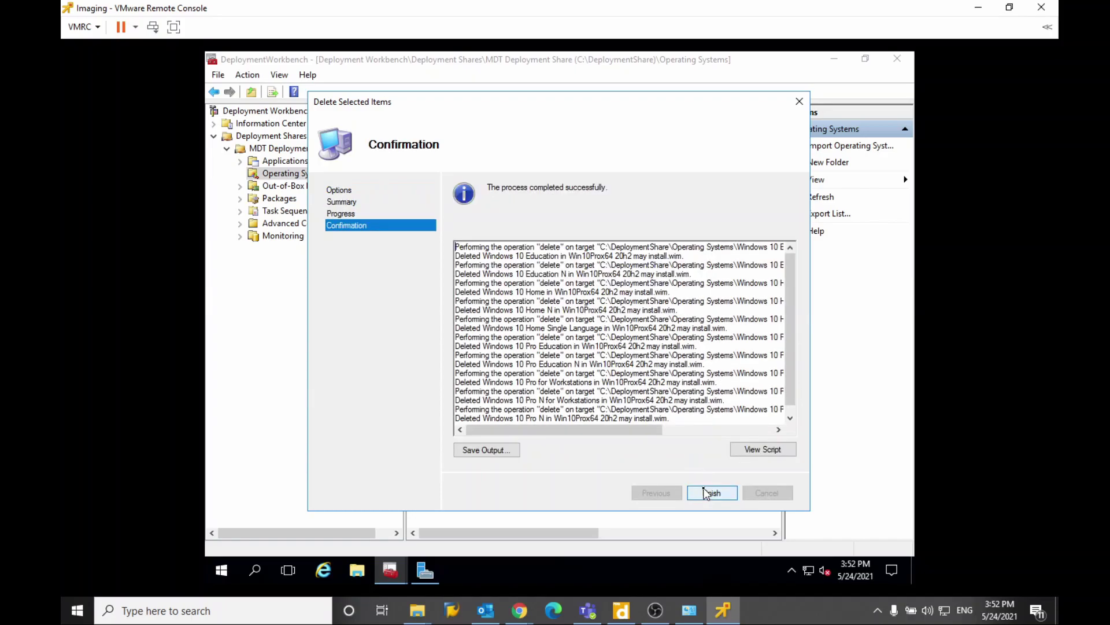
left_click(705, 493)
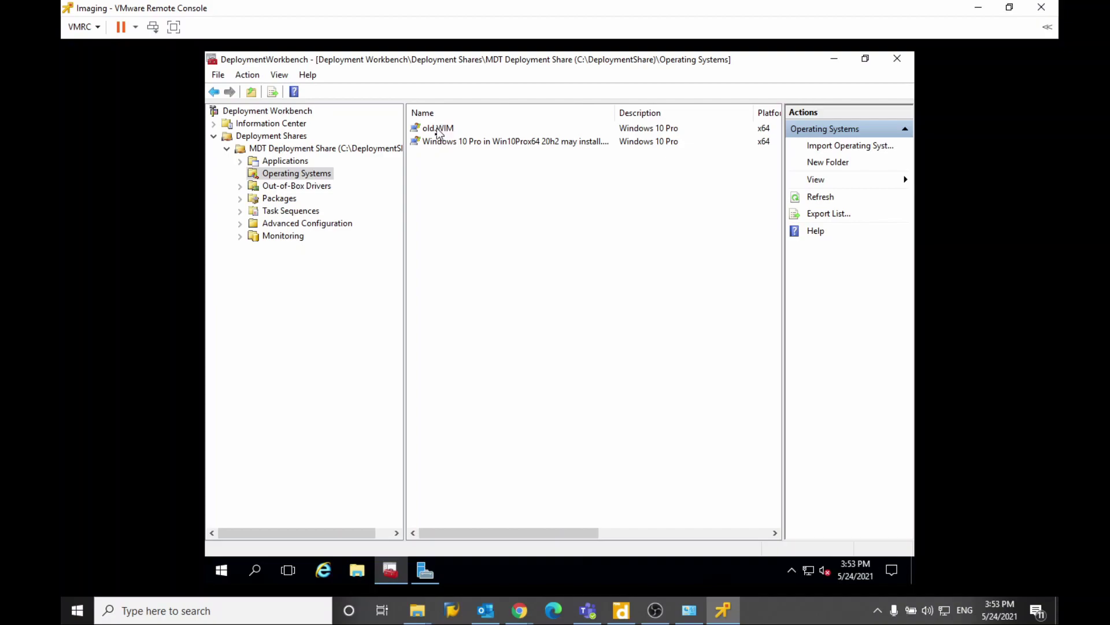
- Open the step list of the Windows 10 Pro Enterprise task sequence and dismiss the error notice
left_click(311, 213)
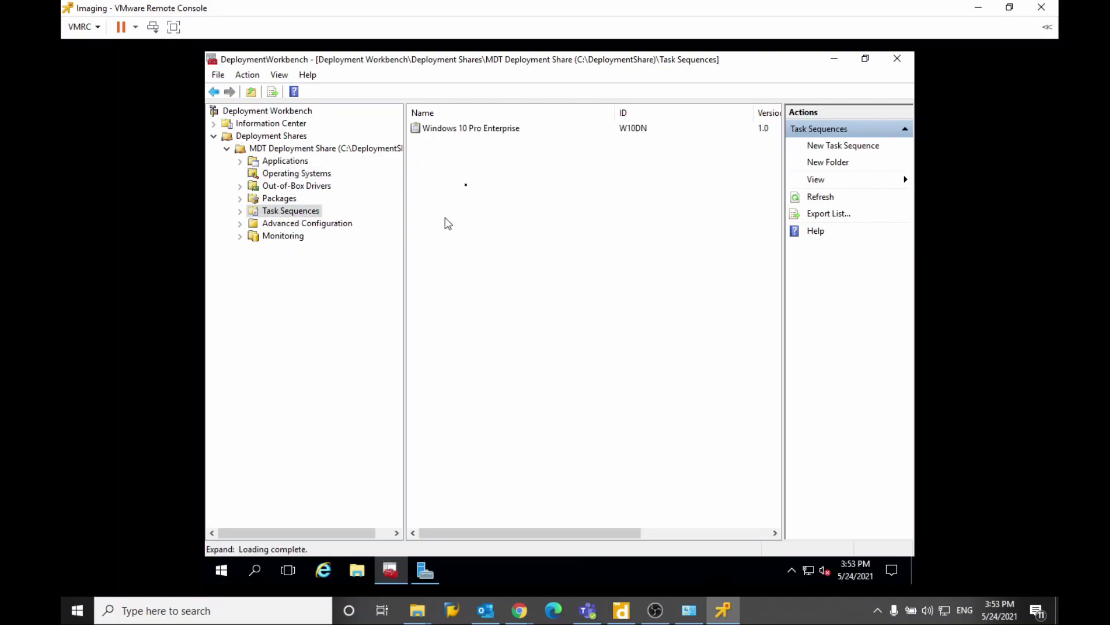
left_click(498, 131)
double_click(483, 129)
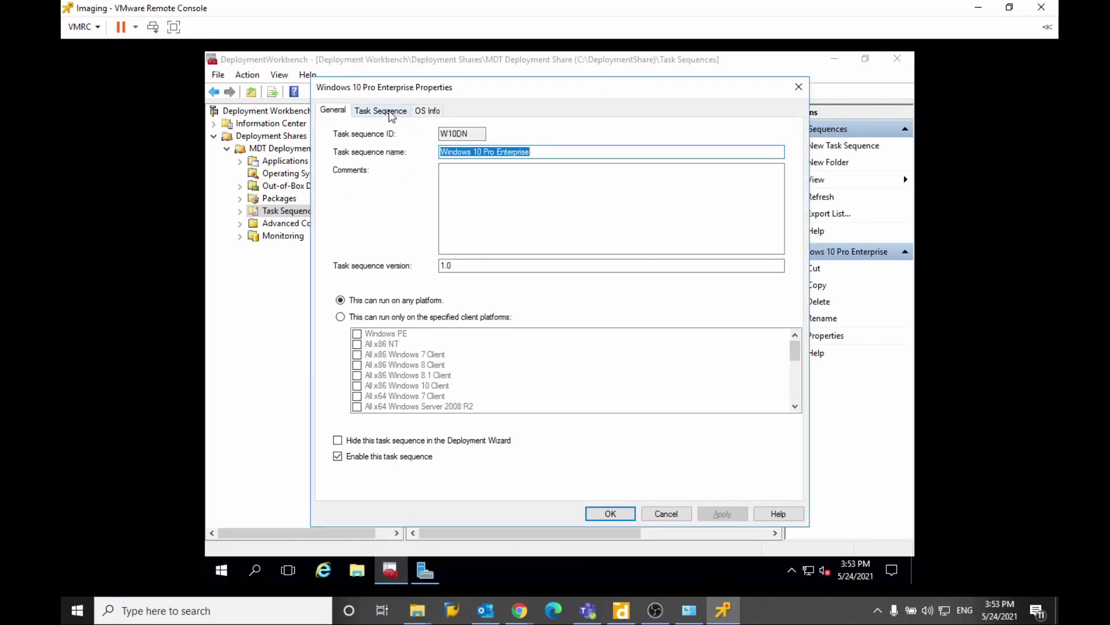
left_click(798, 87)
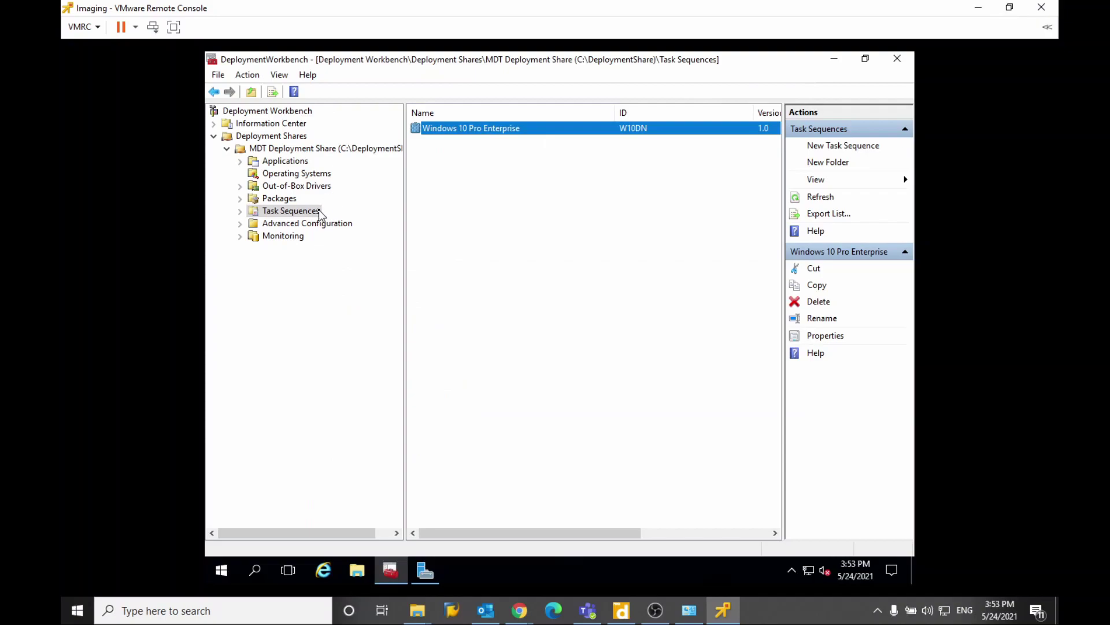
double_click(479, 130)
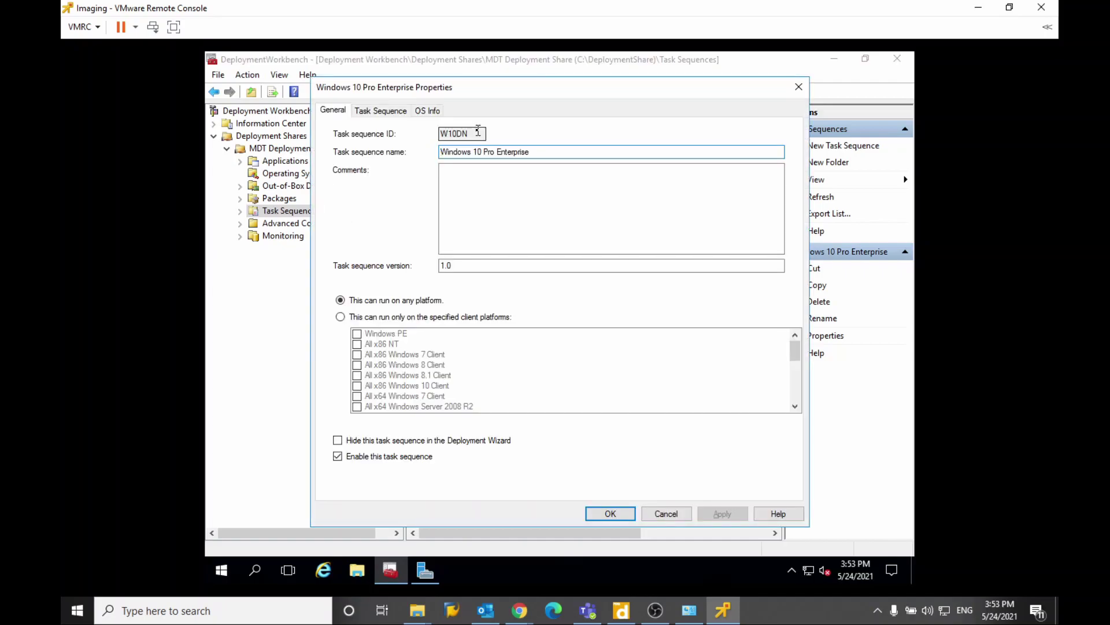
left_click_drag(485, 90, 511, 78)
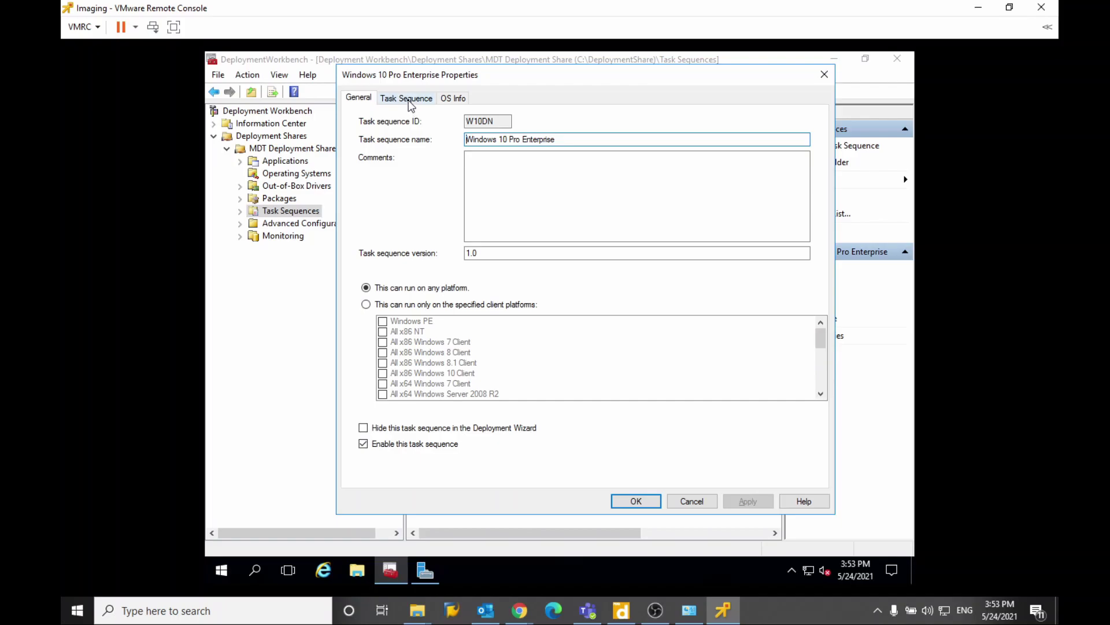
left_click(409, 100)
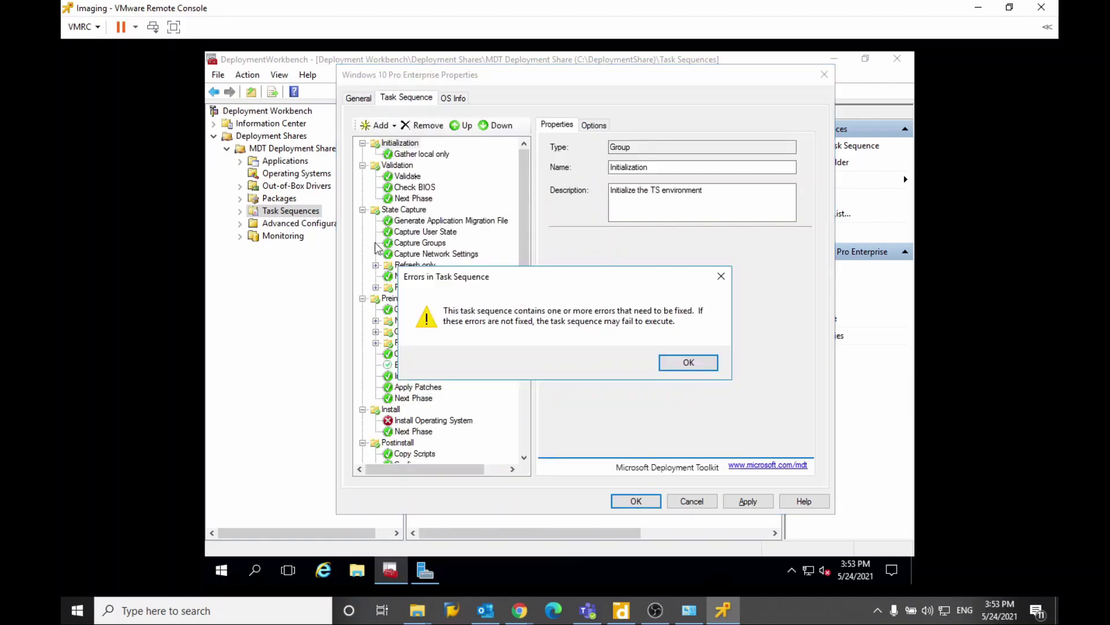
left_click(704, 364)
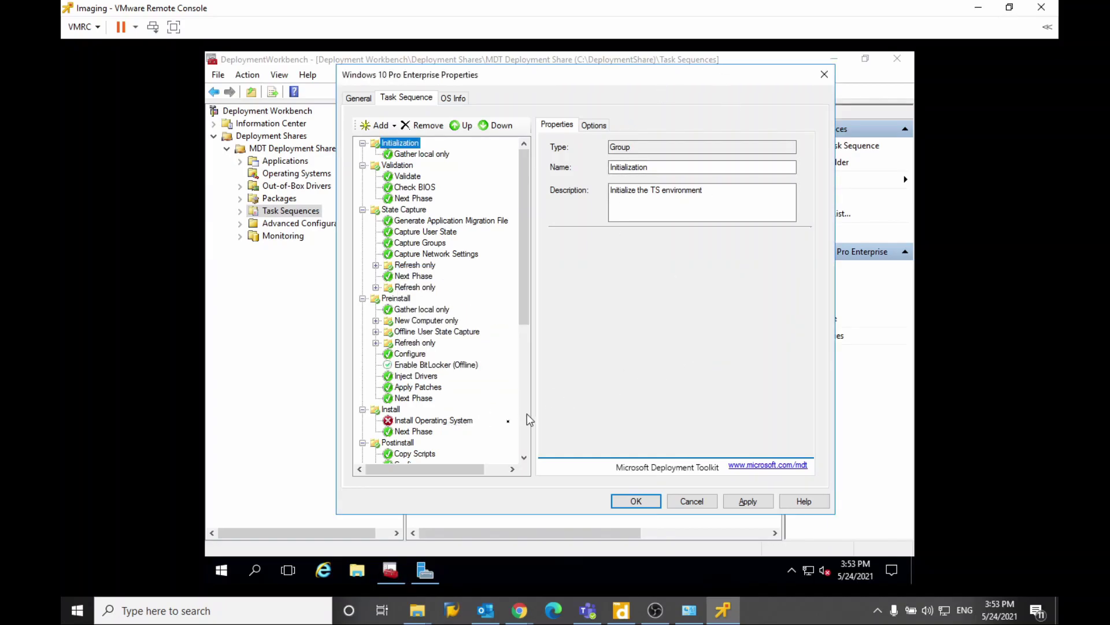
- Set the Install Operating System step to "Windows 10 Pro in Win10Prox64 20h2 may install.wim", apply the change and close the task sequence properties
left_click(455, 419)
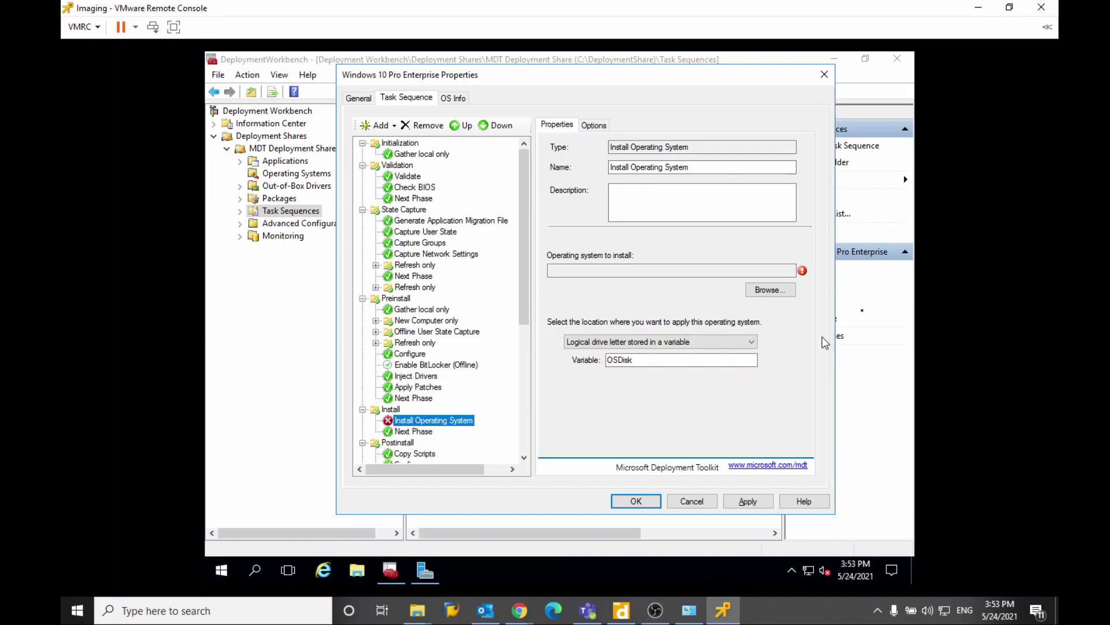
left_click(772, 291)
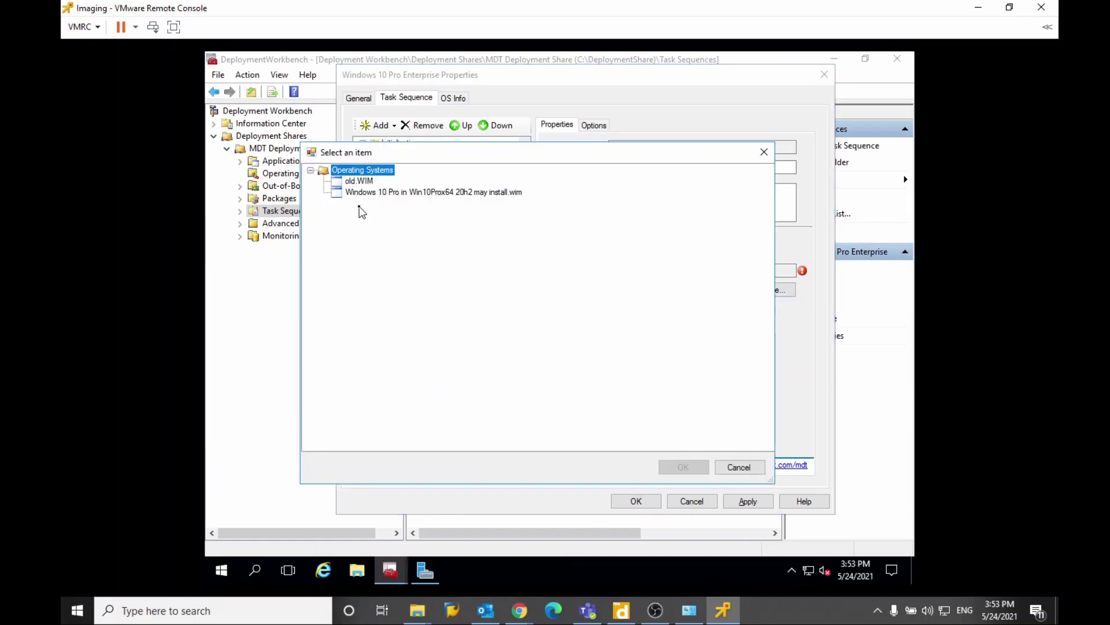
left_click(360, 193)
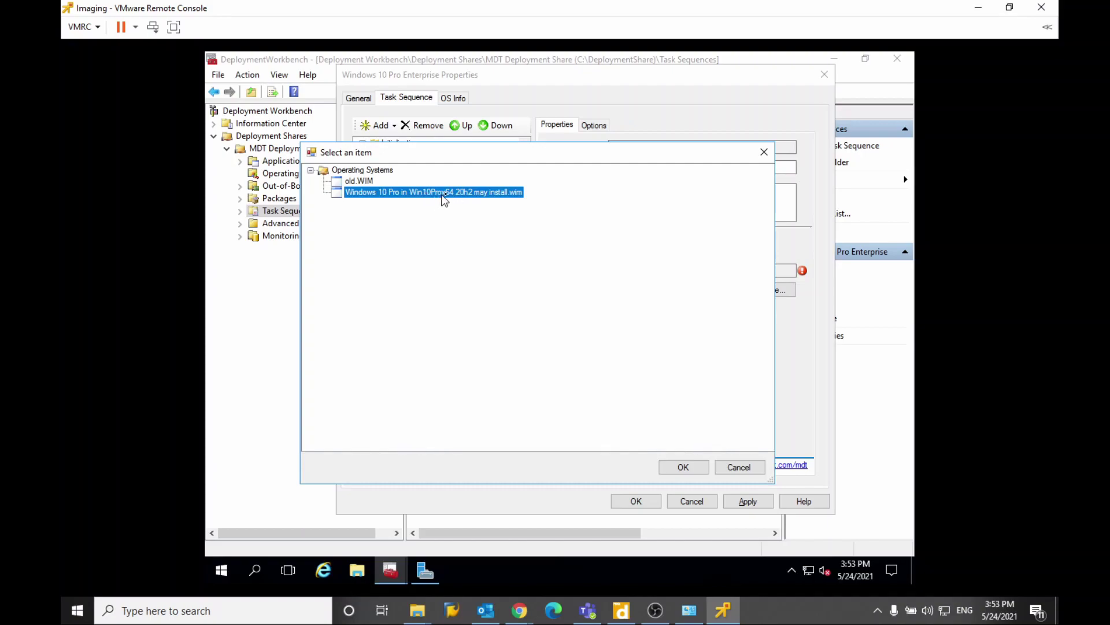
left_click(693, 474)
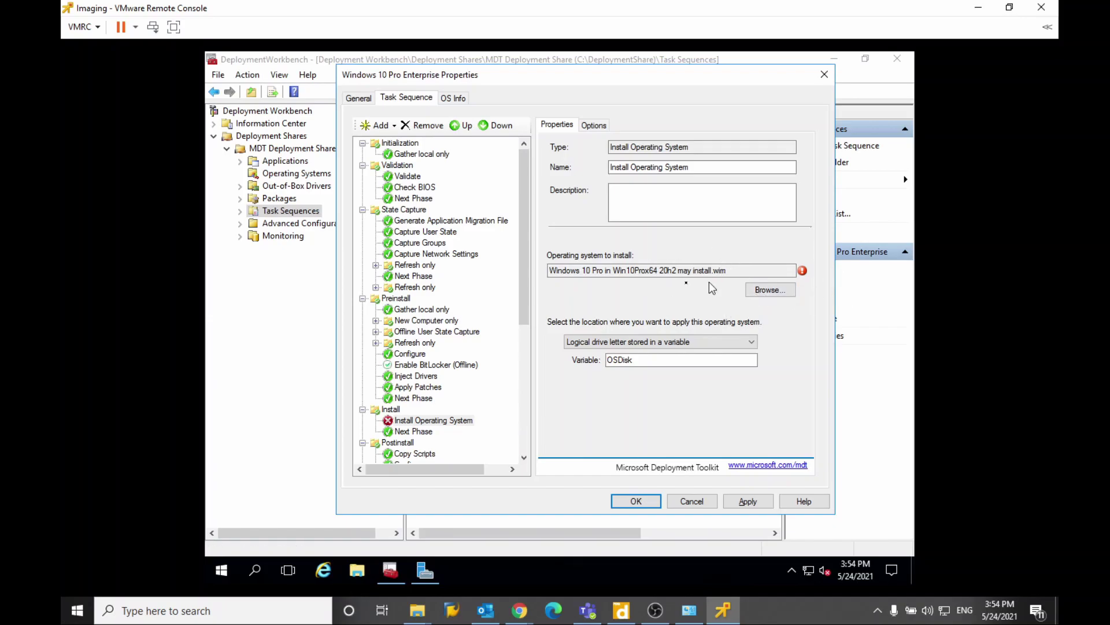
left_click(747, 502)
left_click(642, 507)
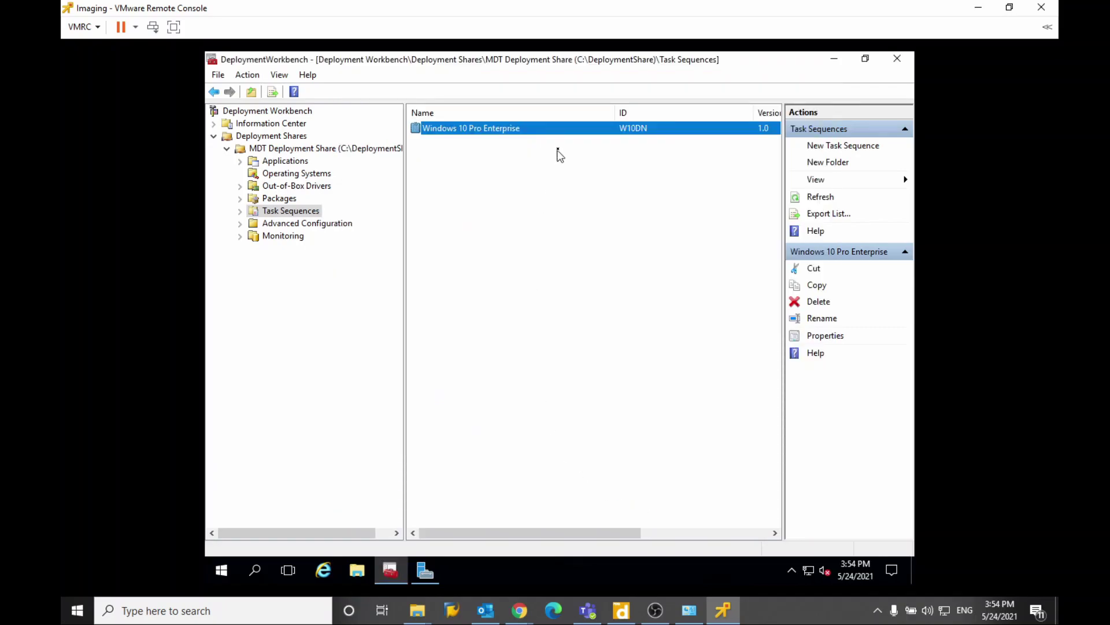
- Reopen the Windows 10 Pro Enterprise task sequence to check the status of its Install Operating System step, and close it
left_click(279, 212)
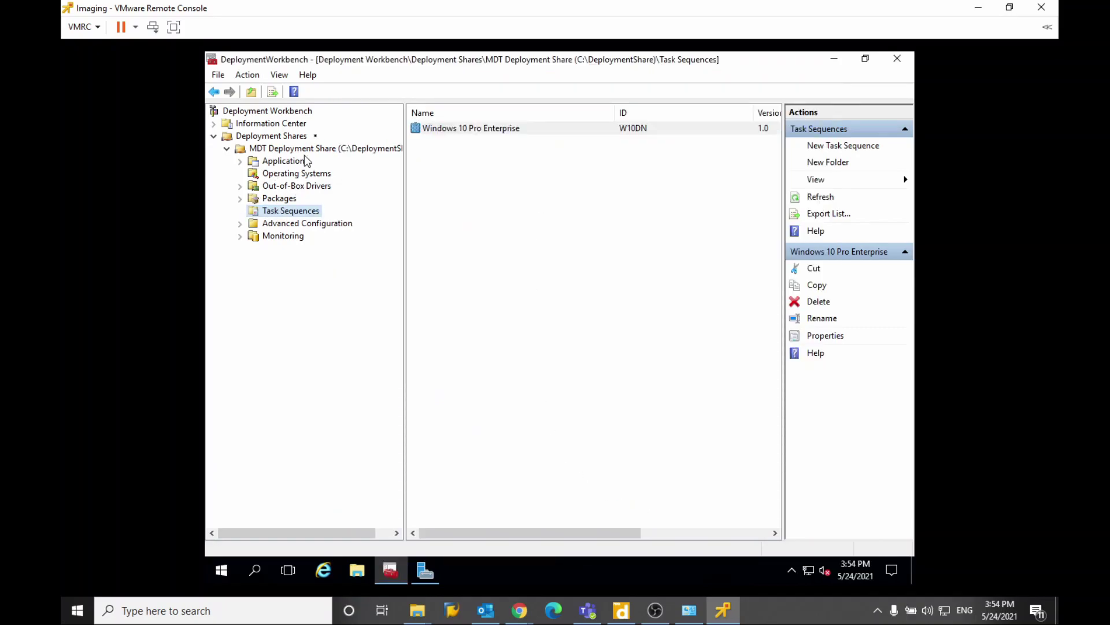
double_click(488, 131)
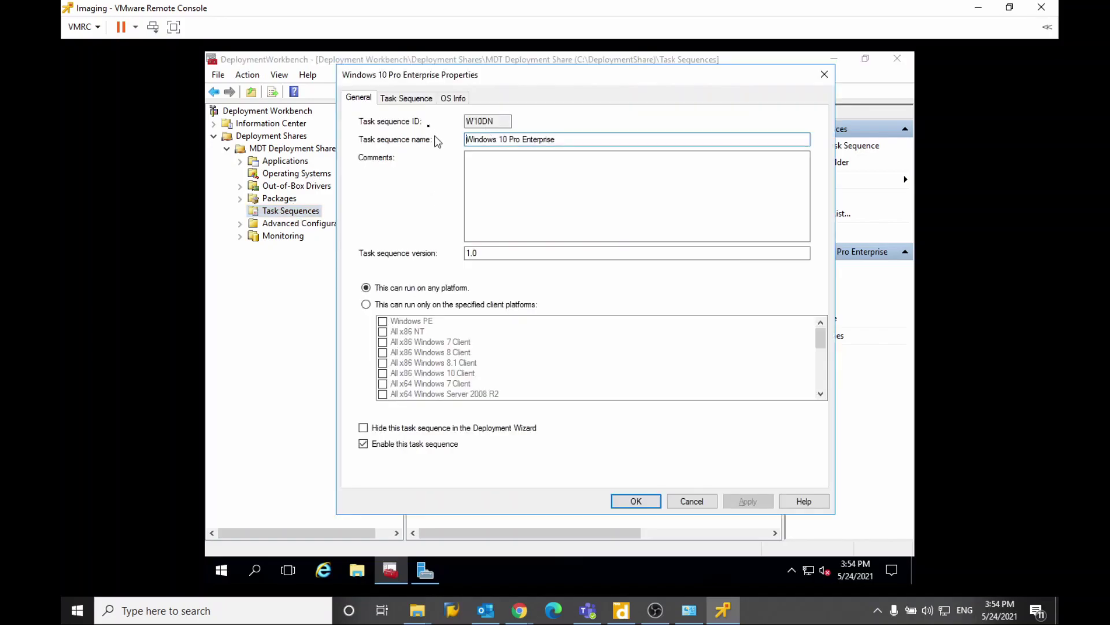
left_click(422, 104)
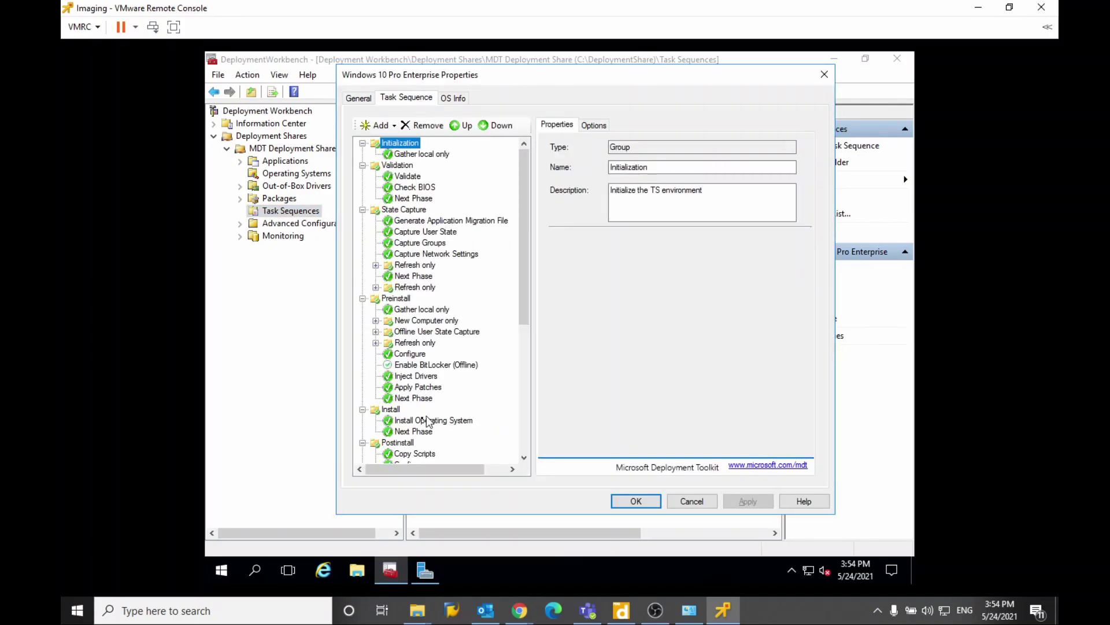
left_click(831, 76)
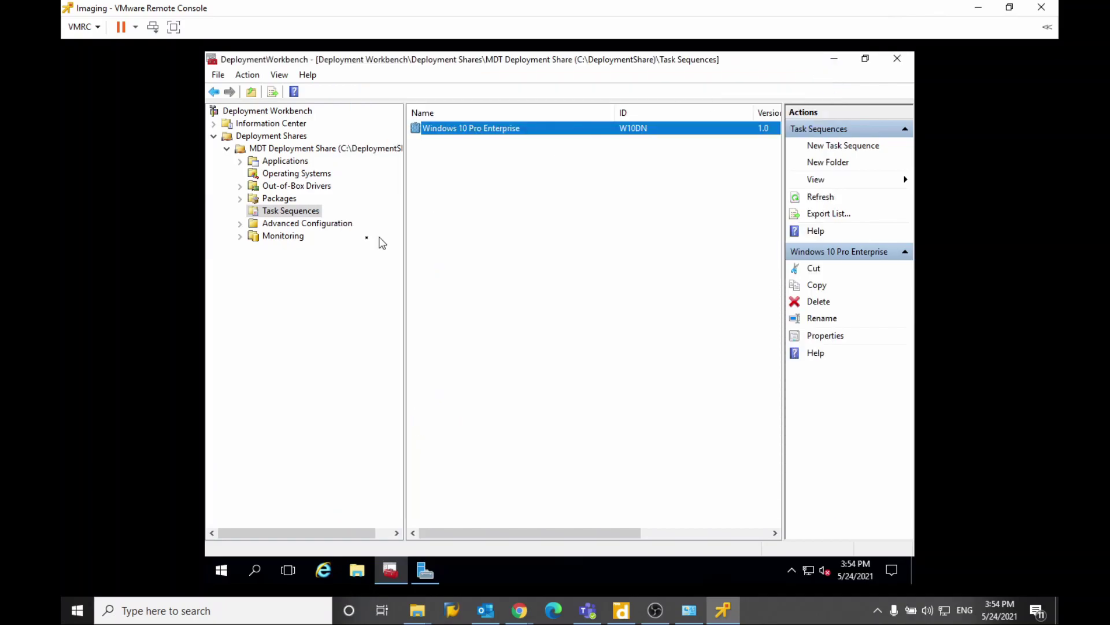
- Delete old.WIM from the operating systems completely, including any copies in other folders
left_click(315, 175)
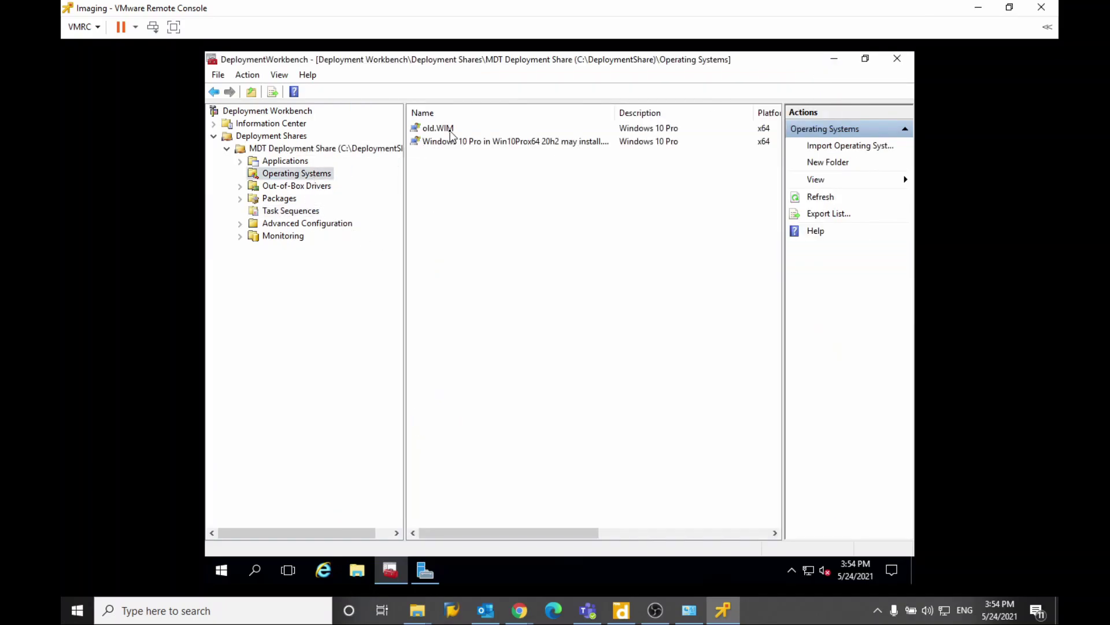
left_click(450, 129)
key("Delete")
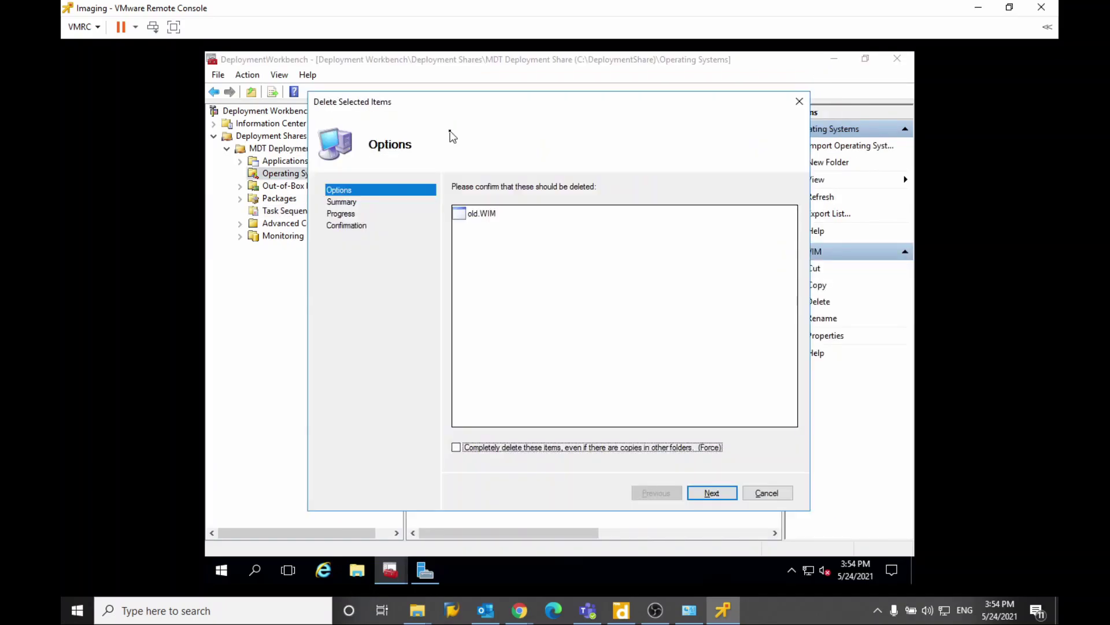
left_click(525, 449)
left_click(712, 497)
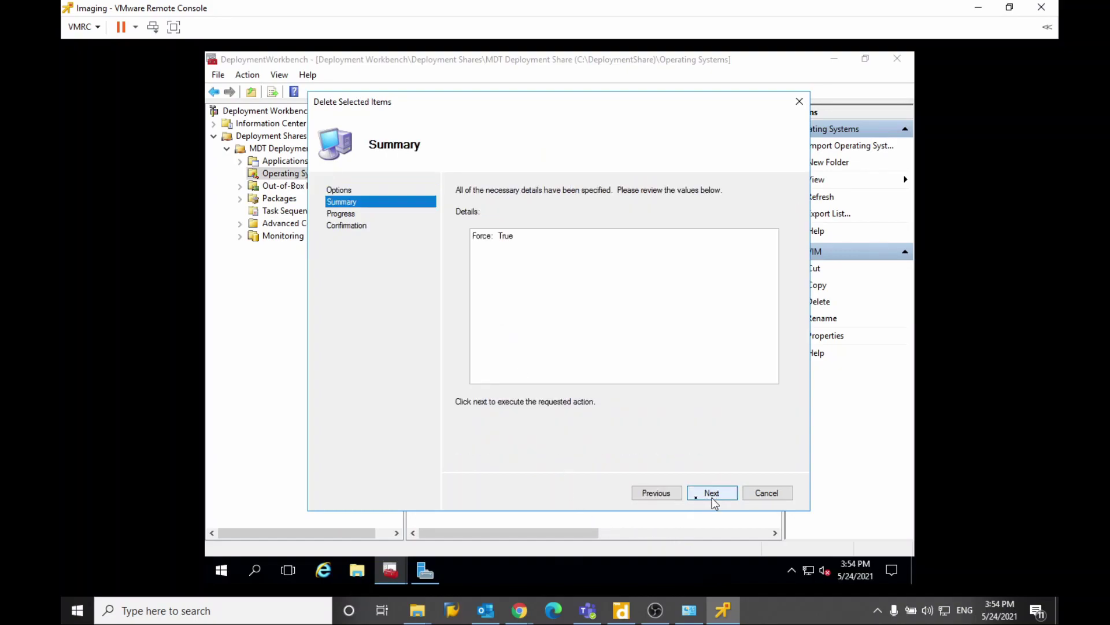
left_click(706, 495)
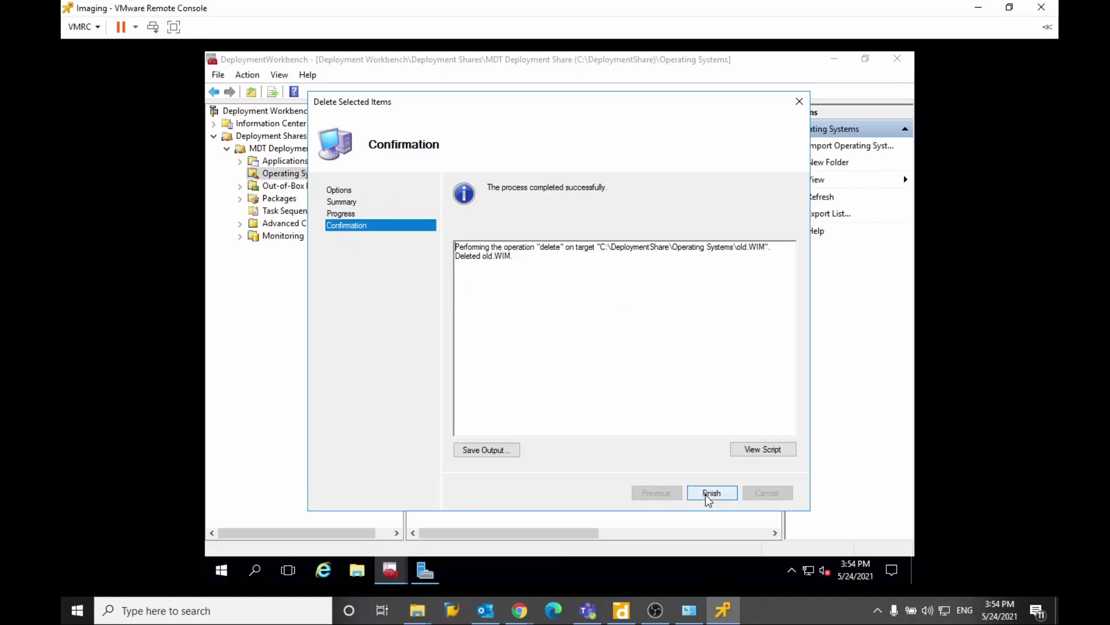
left_click(706, 494)
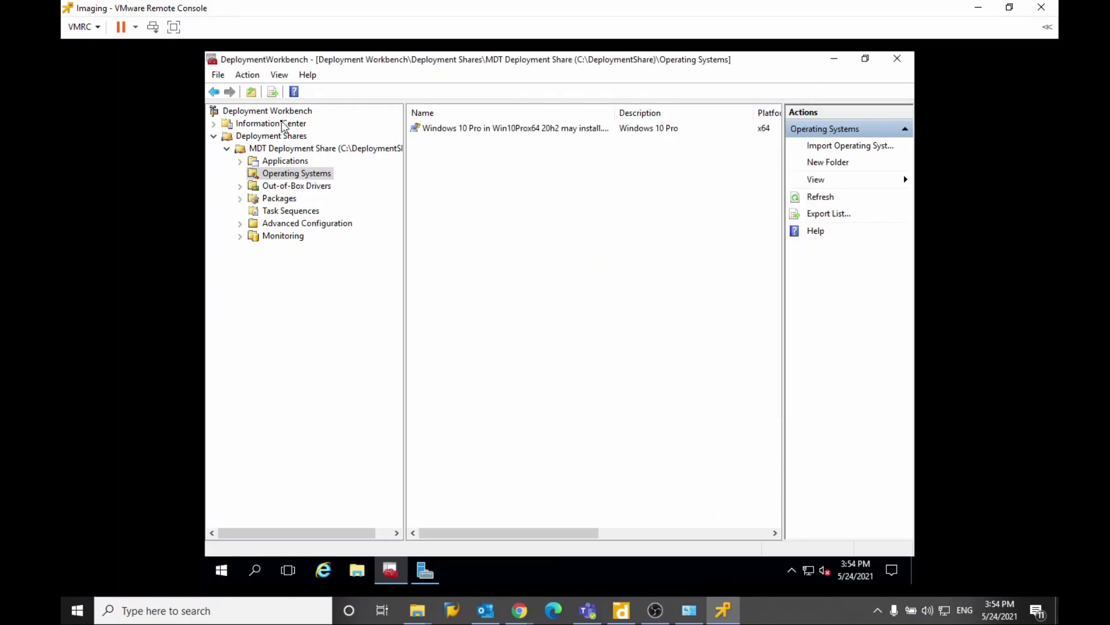
- Update the MDT Deployment Share with the option to optimize the boot image updating process, and finish the wizard
left_click(279, 152)
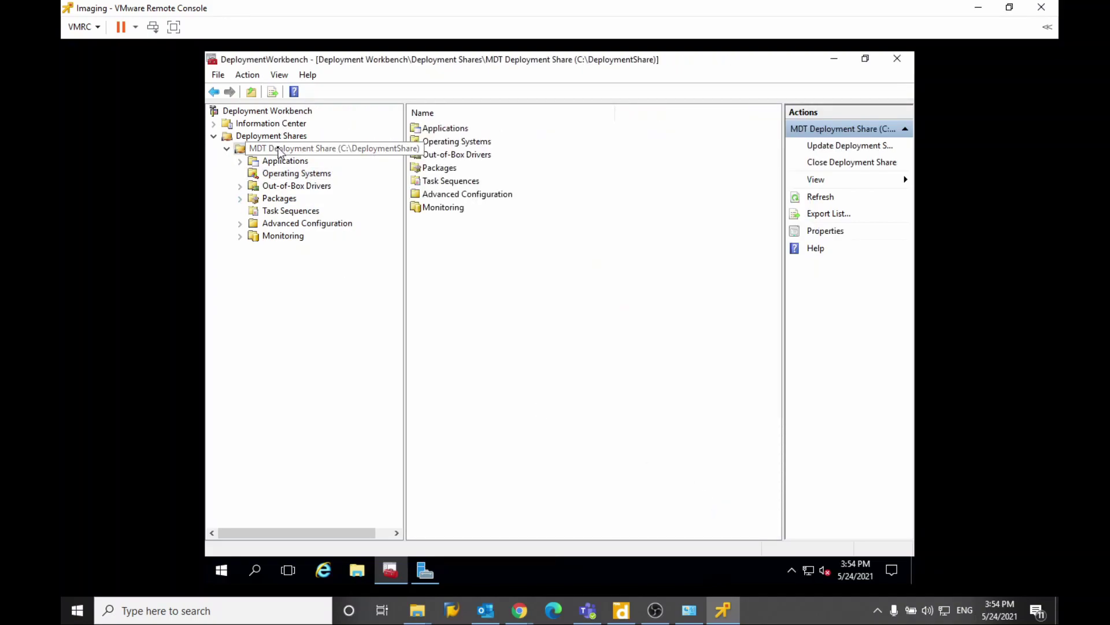
right_click(279, 151)
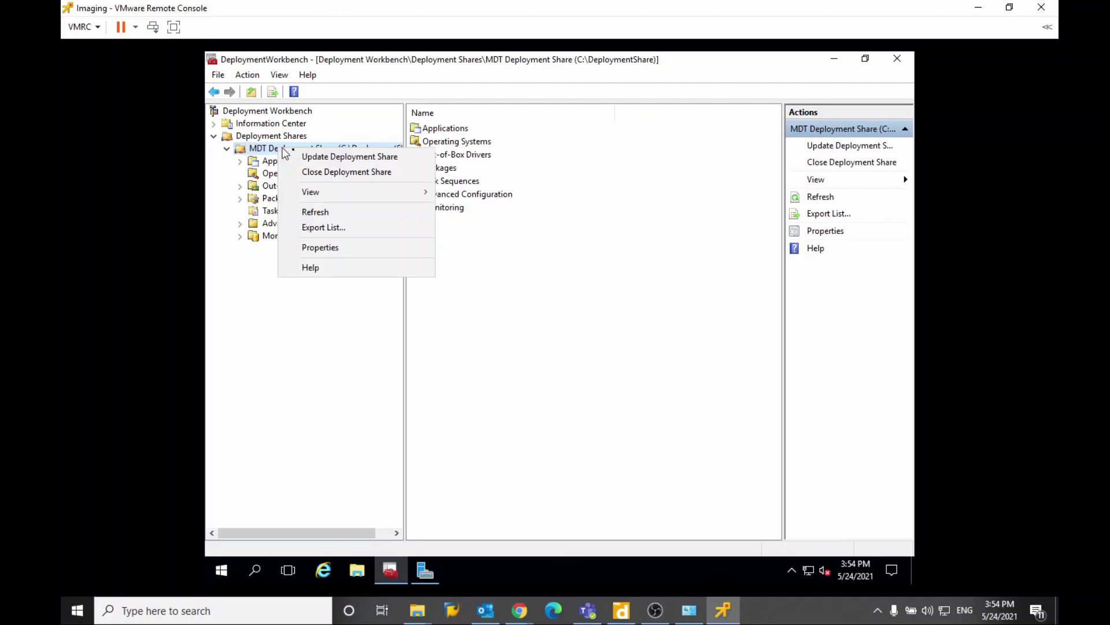
left_click(323, 162)
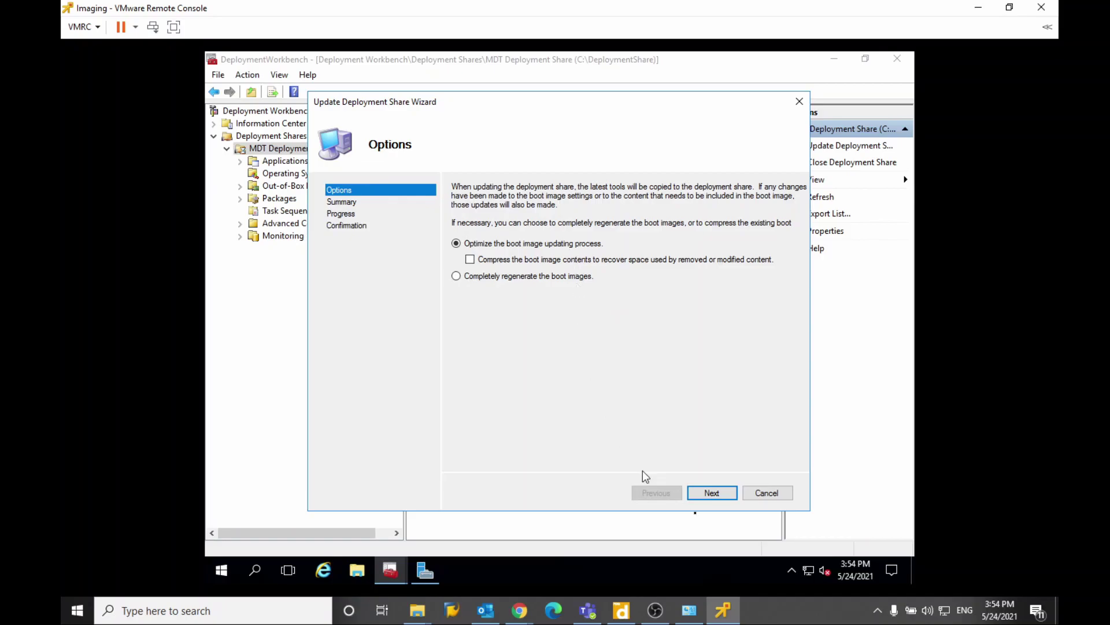
left_click(718, 504)
left_click(718, 498)
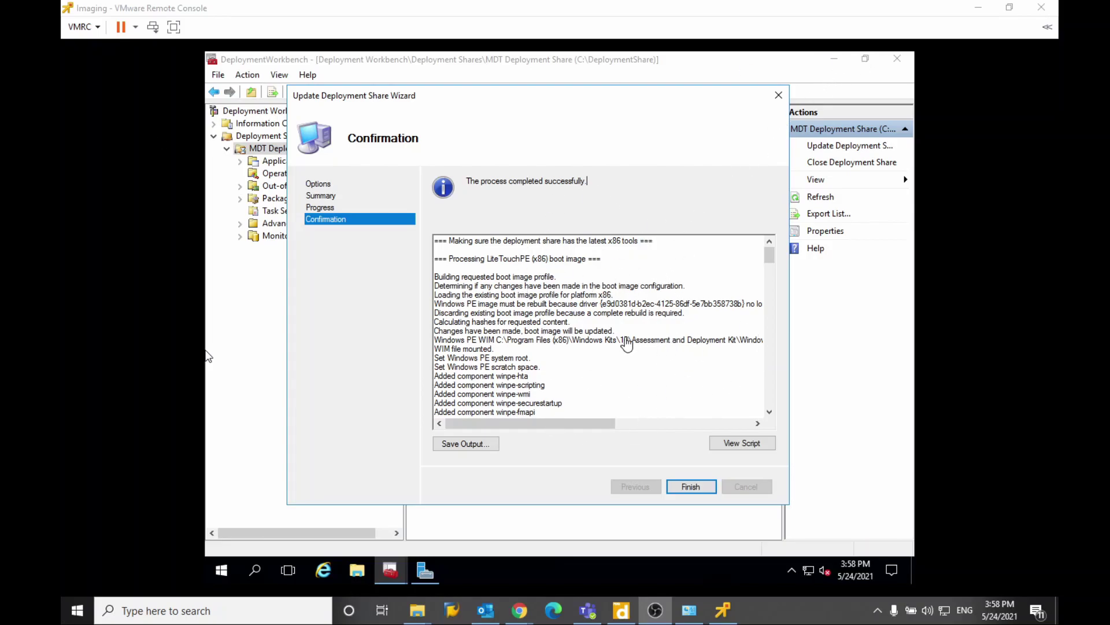
left_click(663, 450)
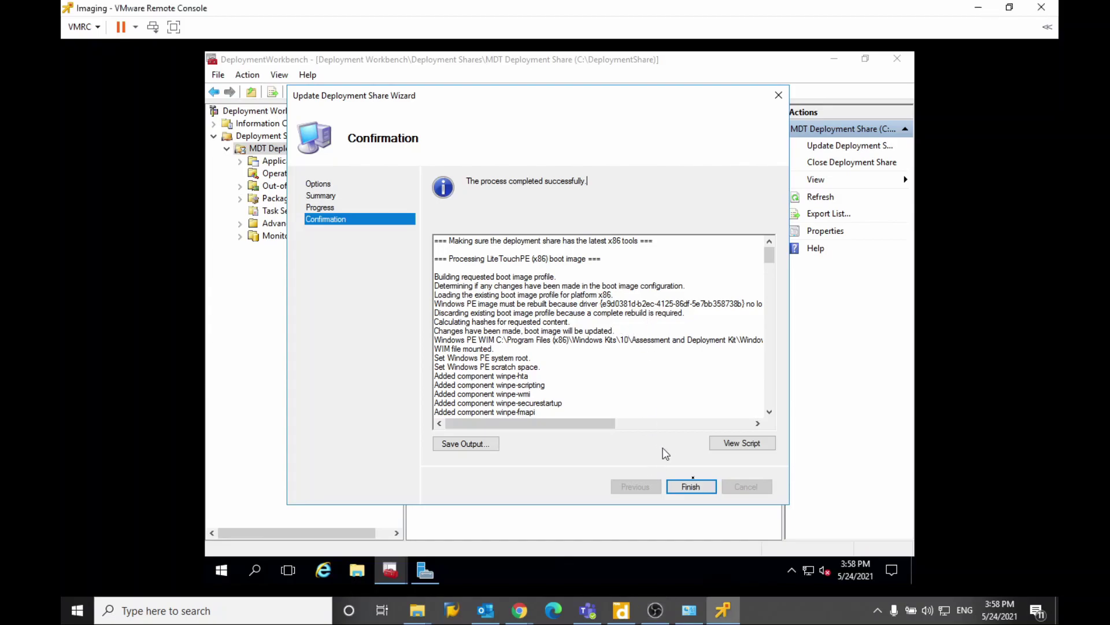
left_click(691, 487)
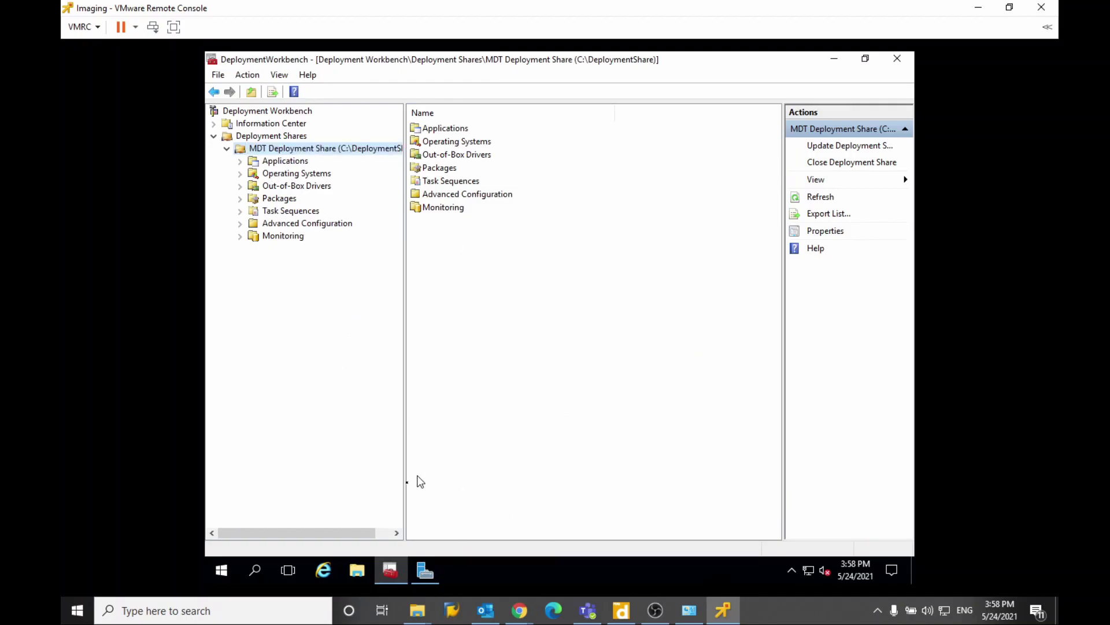
- Switch to Server Manager, open the Windows Deployment Services console for the IMAGING server and show its boot images
left_click(420, 571)
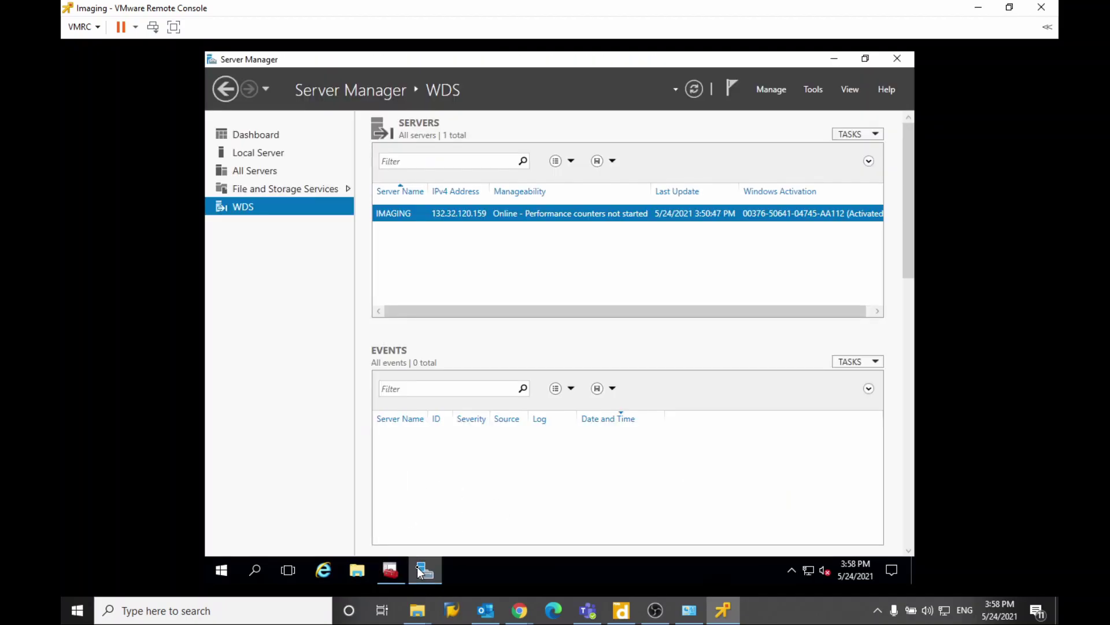
right_click(414, 218)
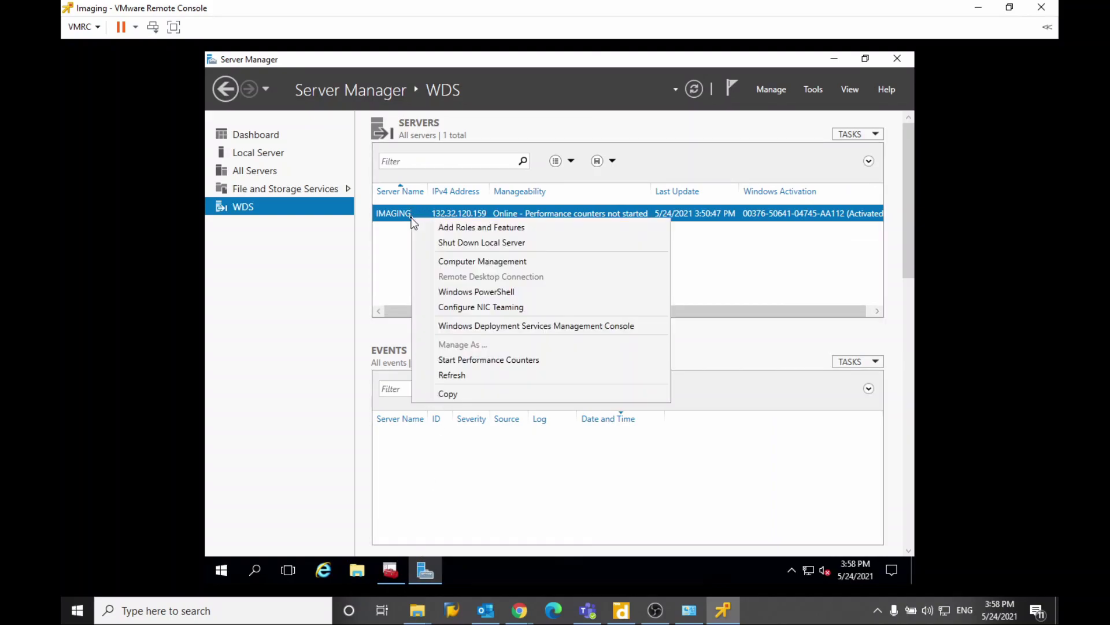
left_click(480, 329)
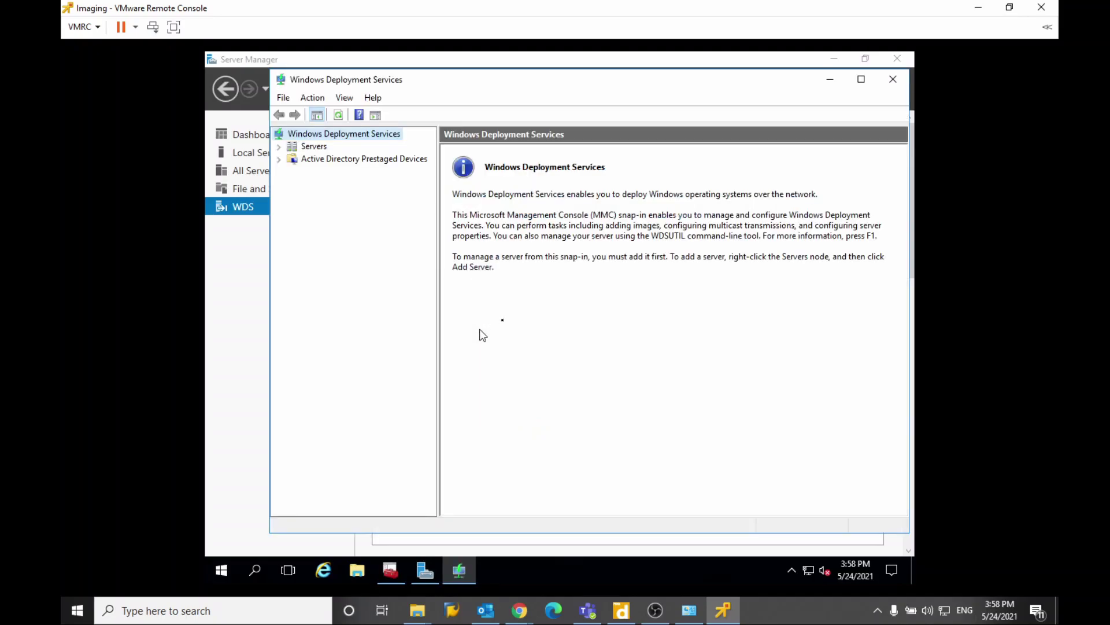
left_click(280, 147)
left_click(293, 159)
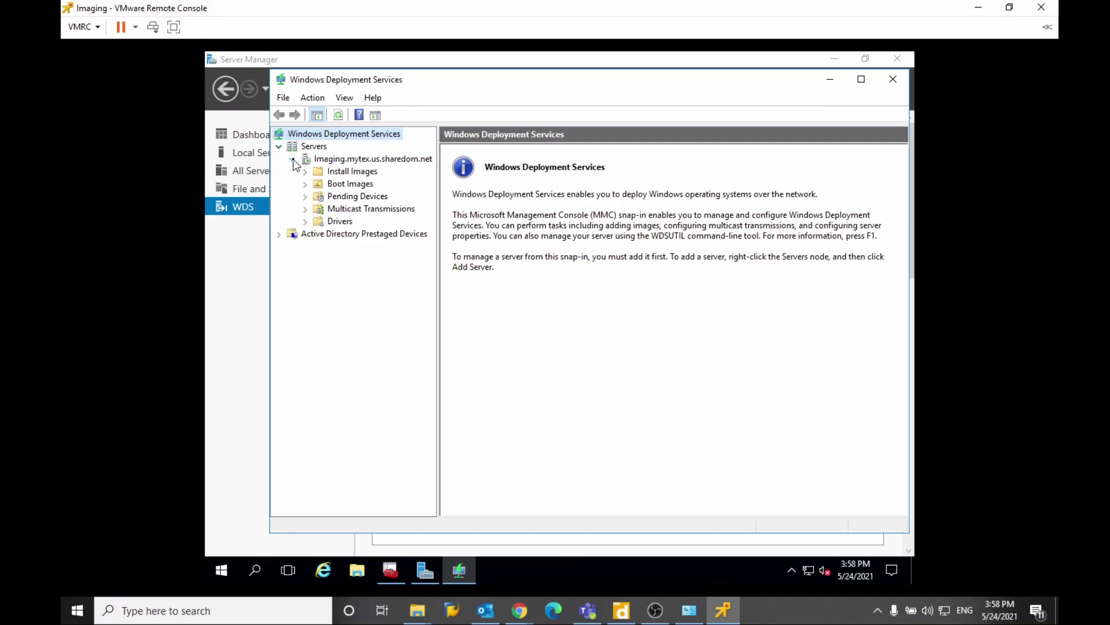
left_click(341, 184)
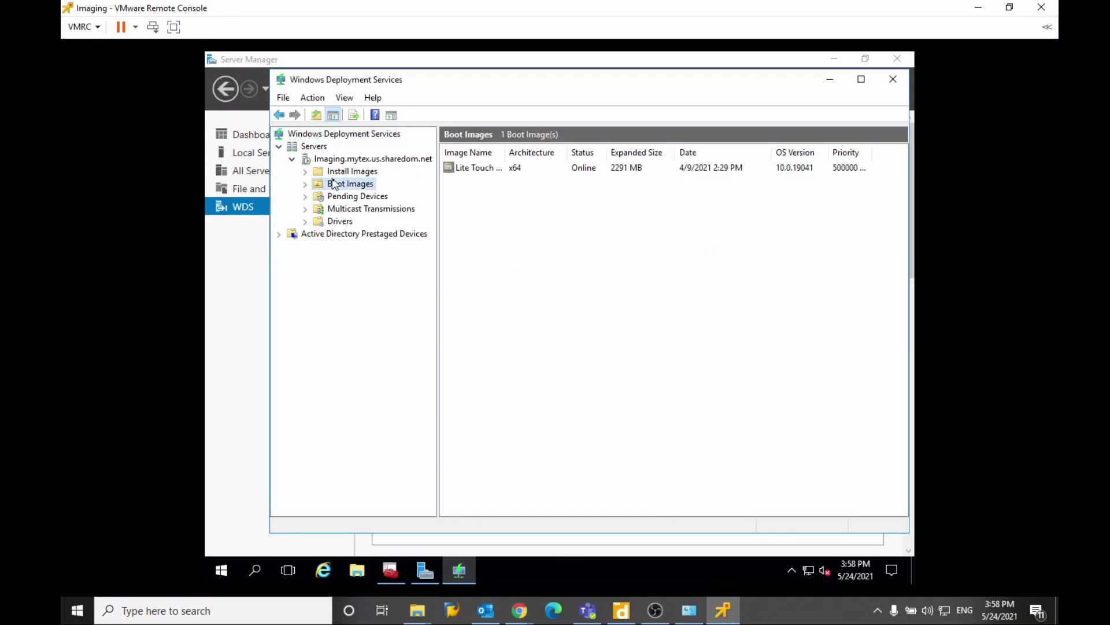
- Start replacing the x64 Lite Touch boot image and select LiteTouchPE_x64.wim from C:\DeploymentShare\Boot, checking the share path in Deployment Workbench
right_click(475, 170)
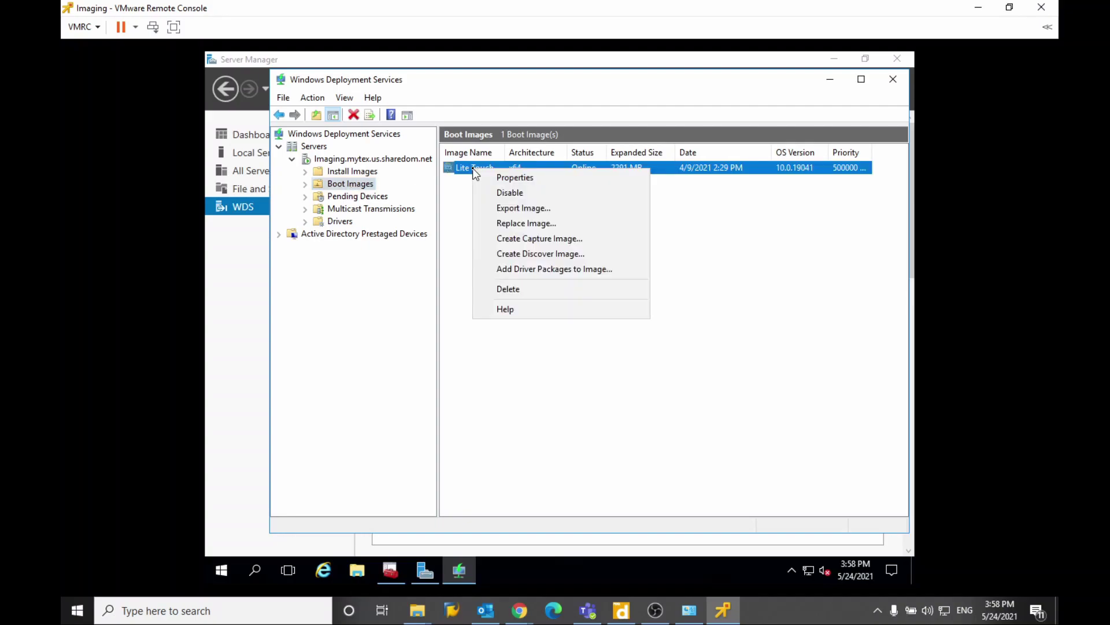
left_click(520, 225)
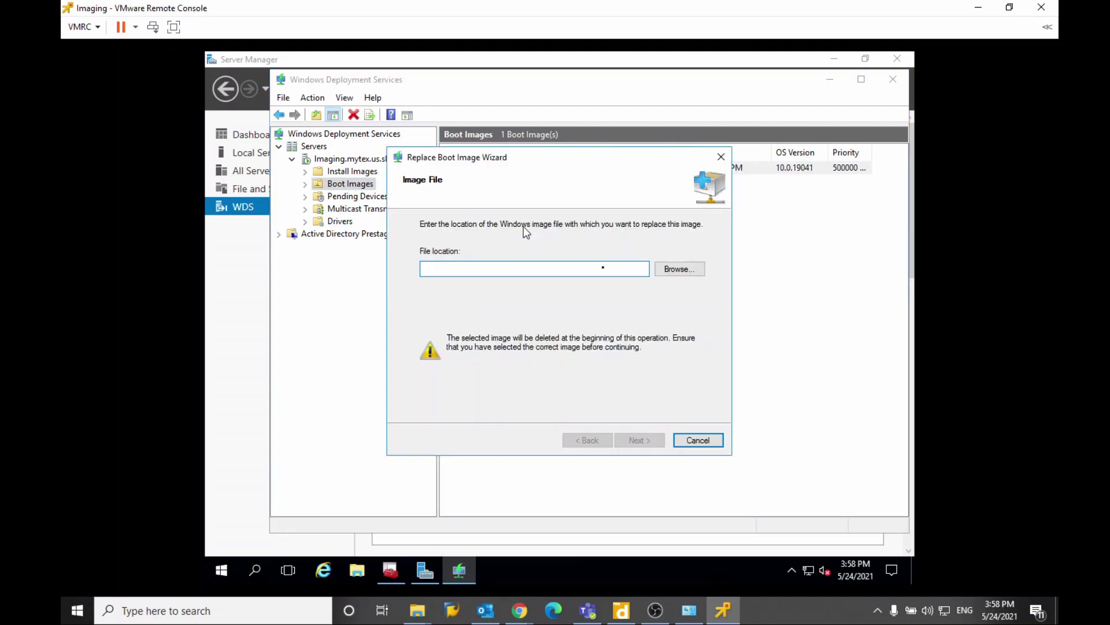
left_click(669, 270)
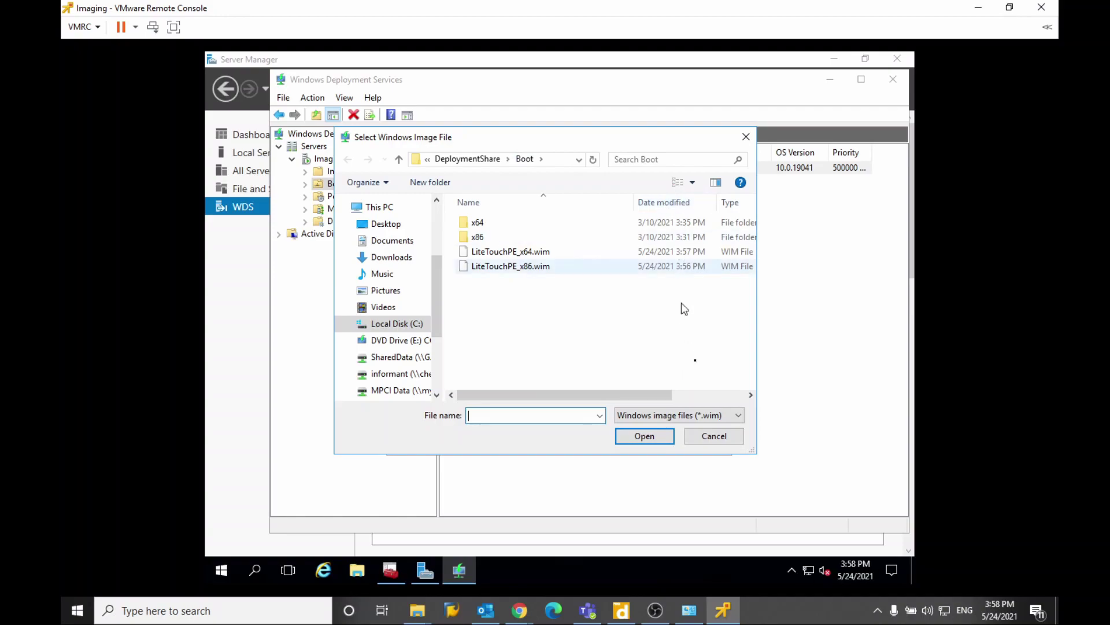
left_click(583, 163)
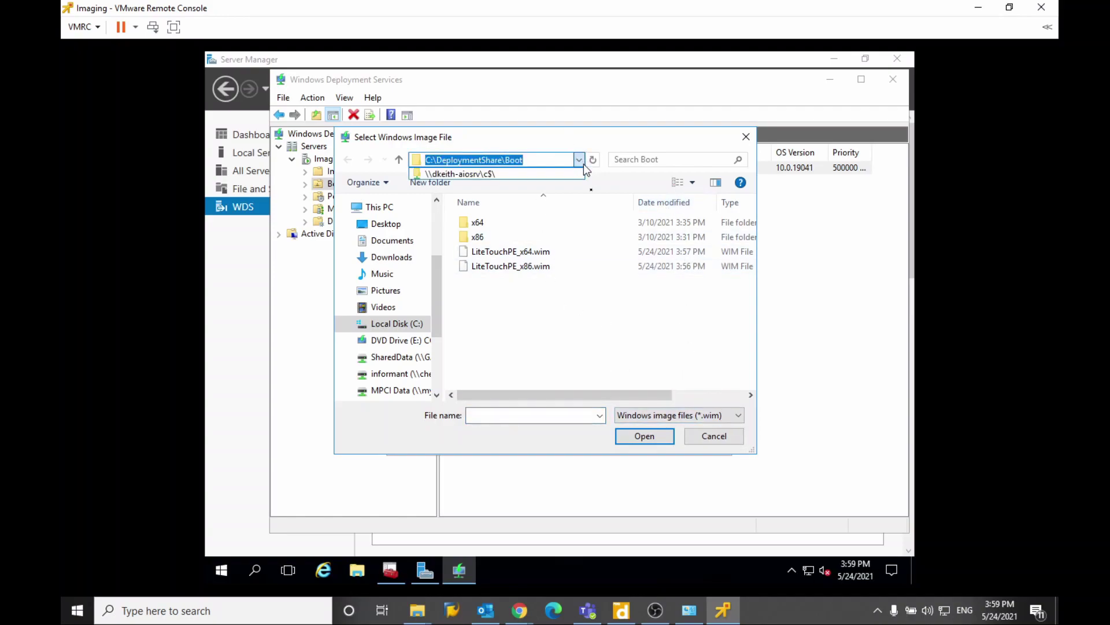
left_click(612, 333)
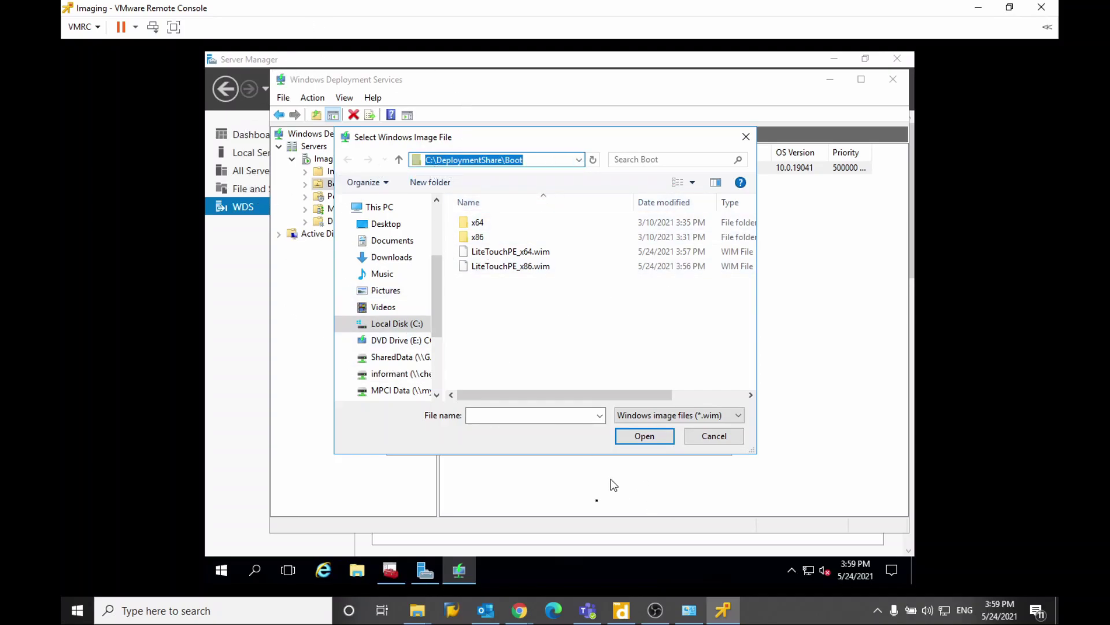
left_click(390, 570)
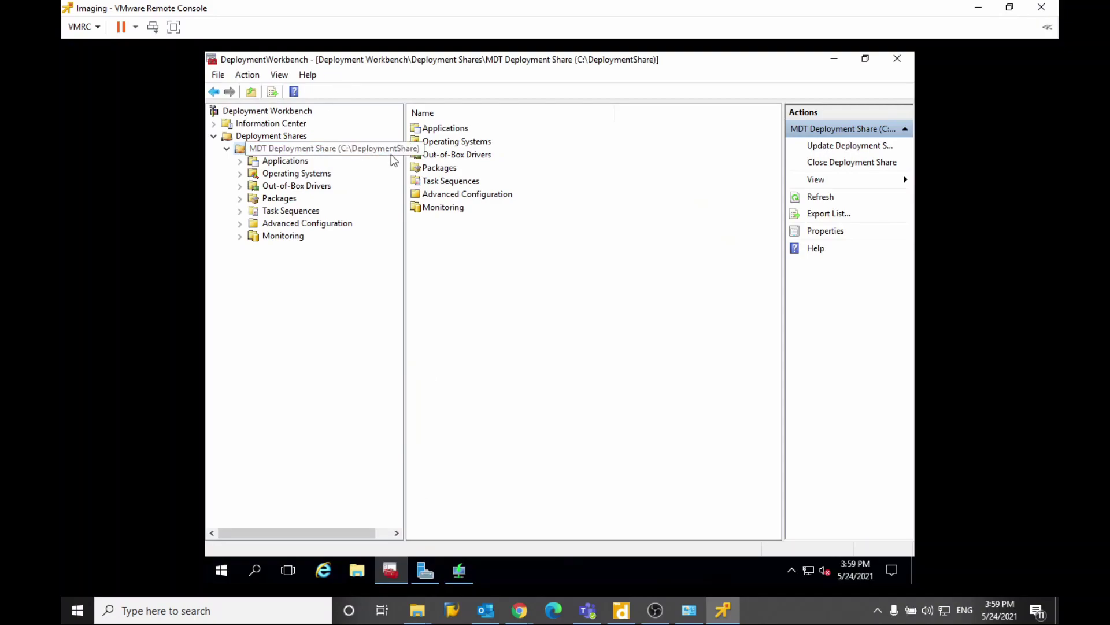
left_click(834, 59)
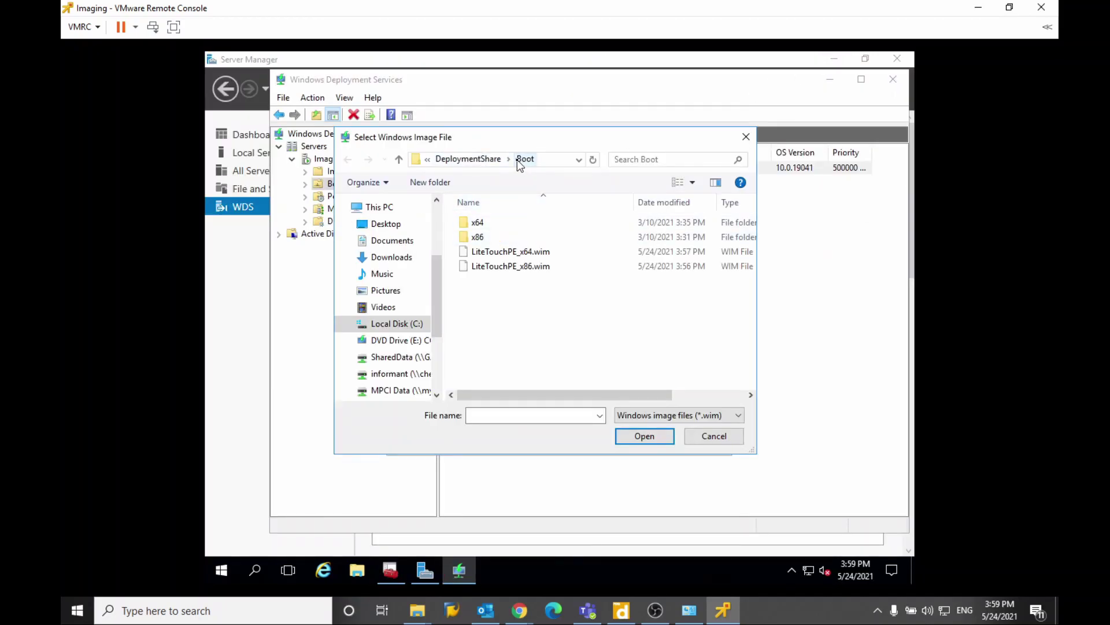
left_click(564, 256)
double_click(564, 257)
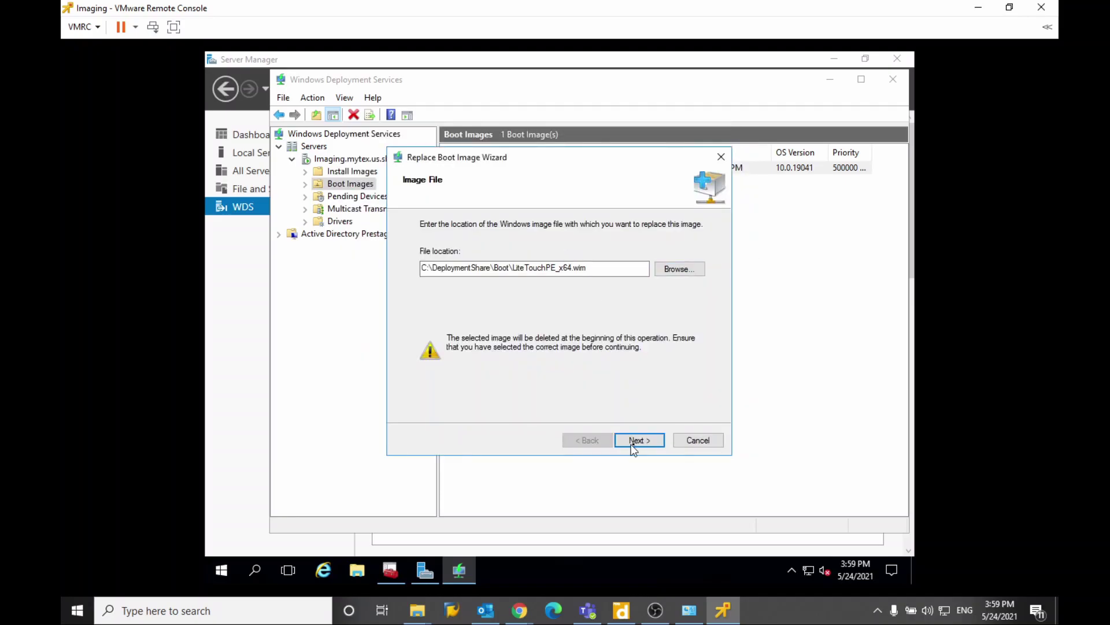
- Keep Lite Touch Windows PE (x64) as the image name and description, run the boot image replacement and finish the wizard
left_click(638, 441)
left_click(638, 441)
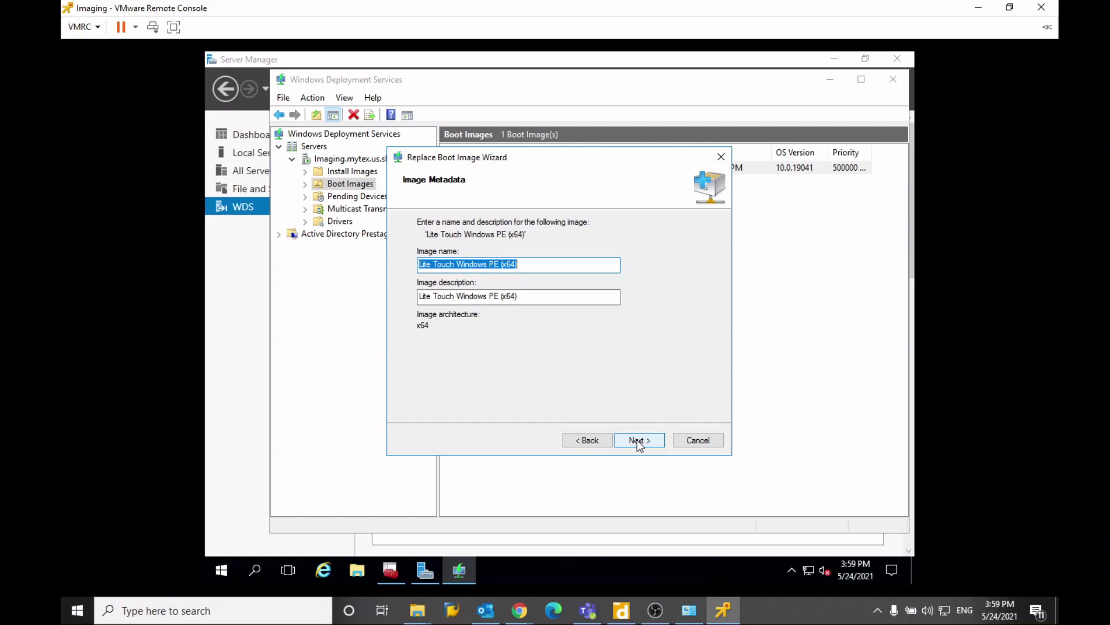
left_click(639, 441)
left_click(639, 440)
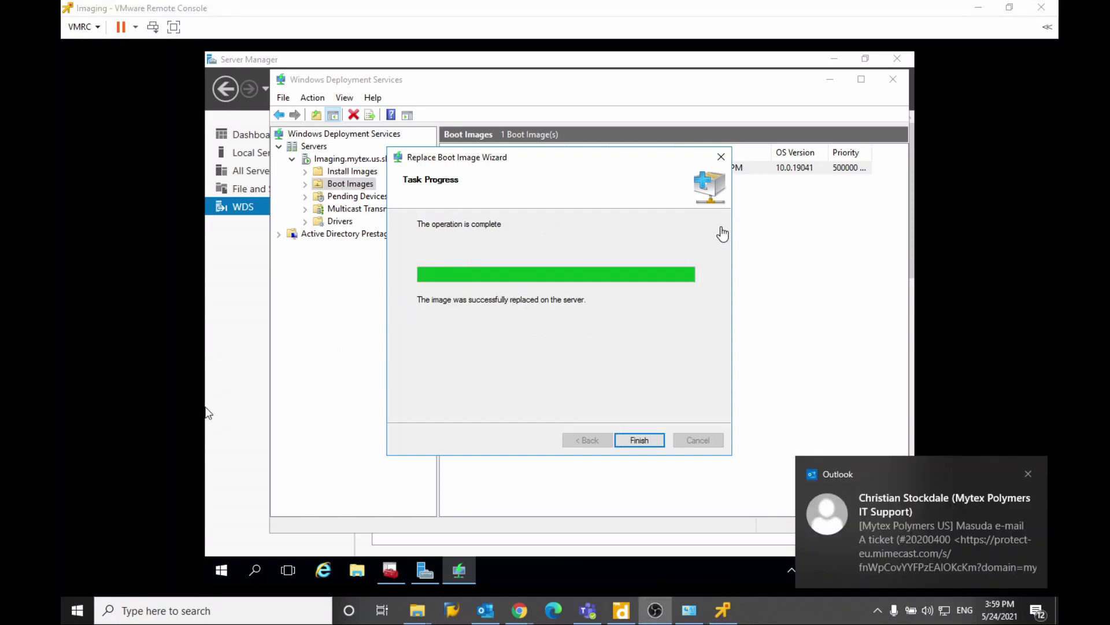
left_click(651, 395)
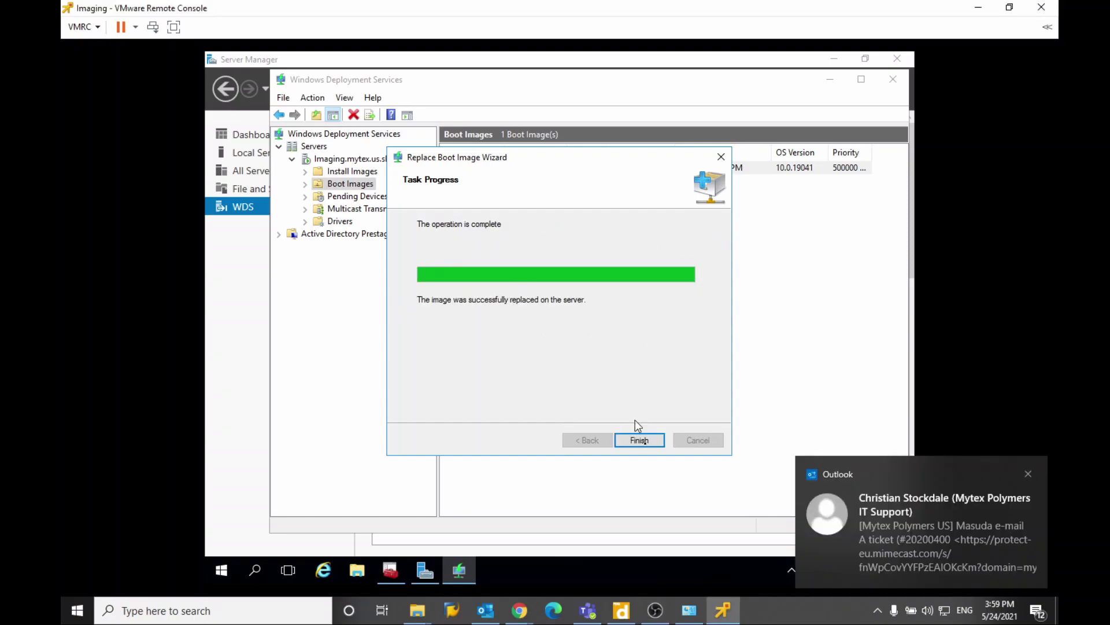
left_click(657, 446)
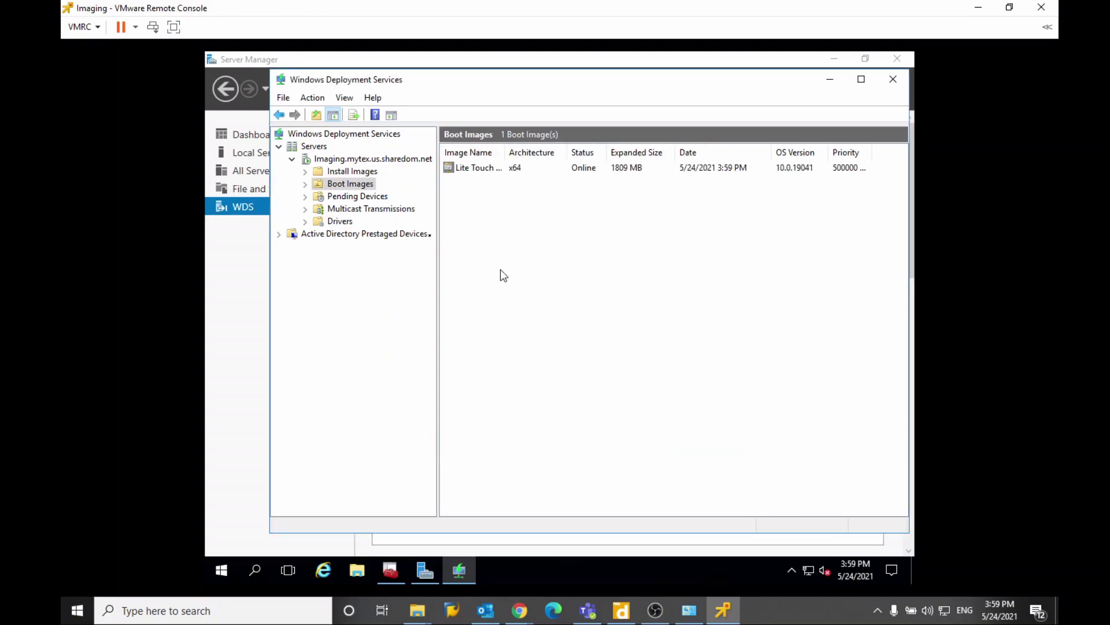
right_click(319, 161)
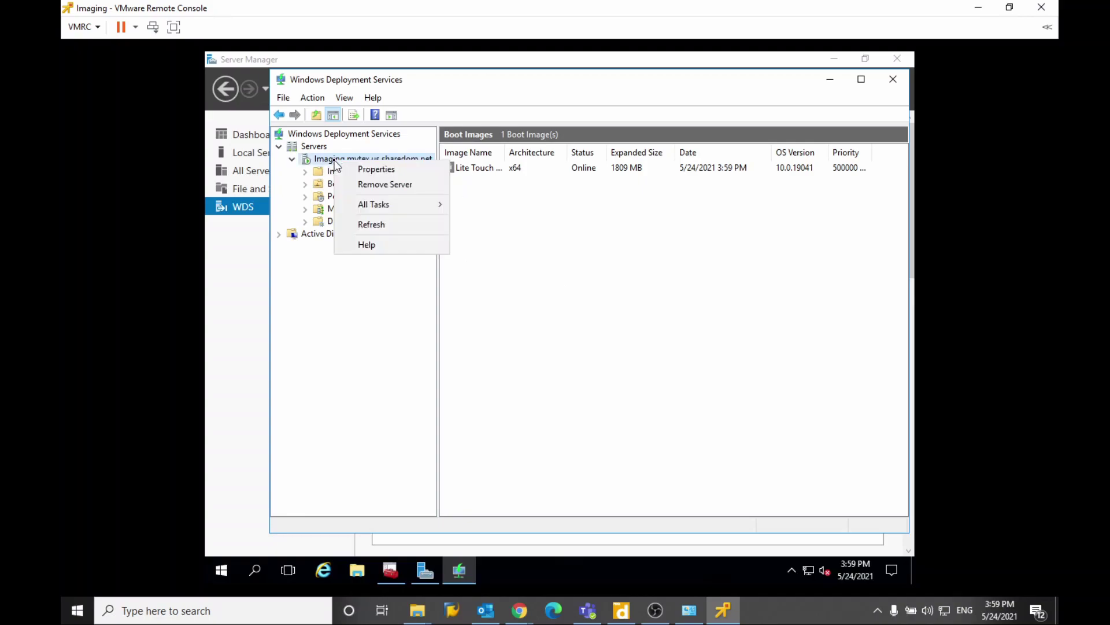
left_click(636, 294)
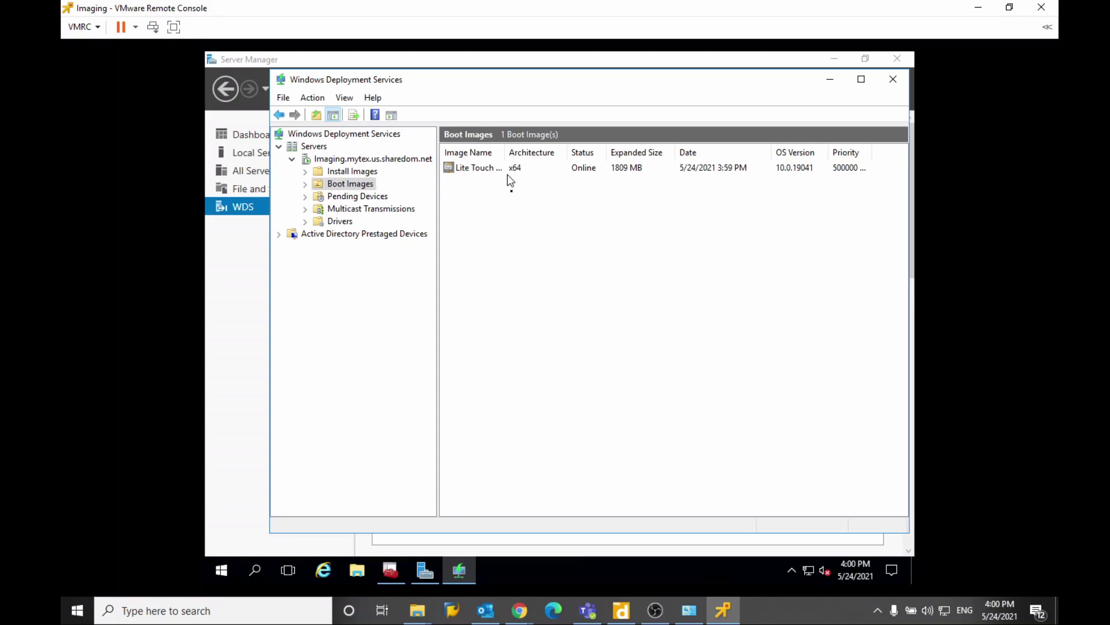
left_click(634, 169)
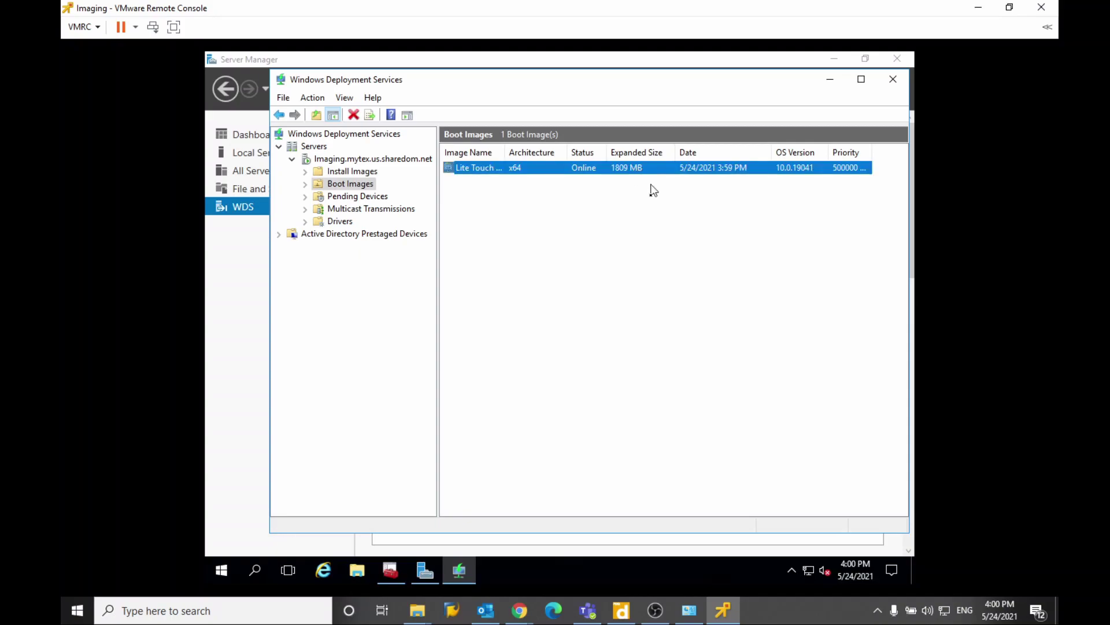
left_click(652, 189)
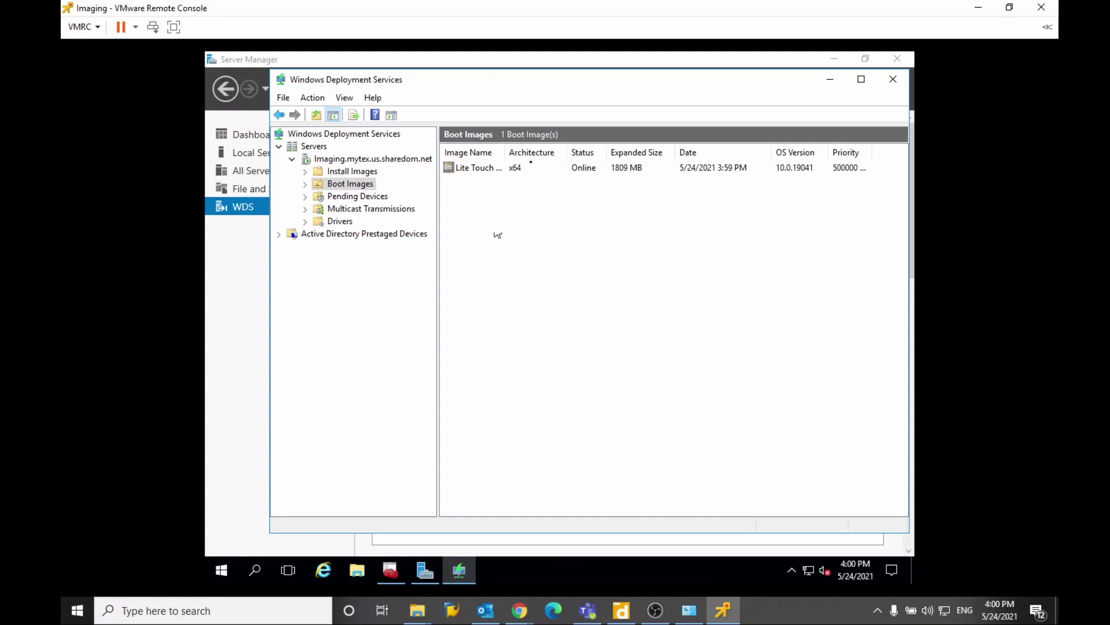
left_click_drag(509, 79, 485, 77)
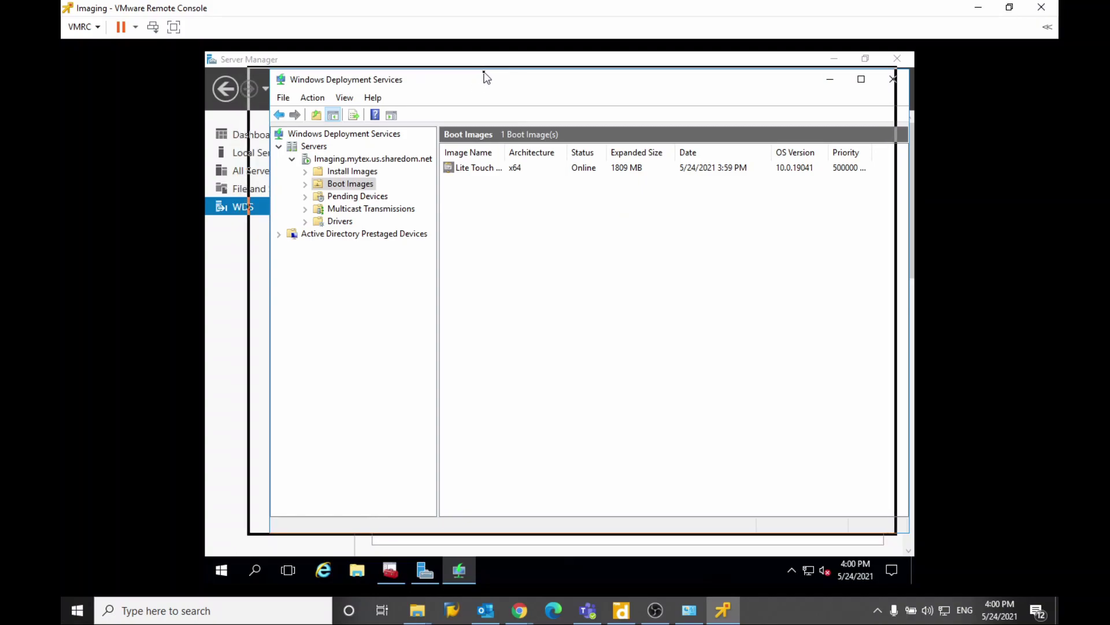
left_click_drag(486, 77, 476, 76)
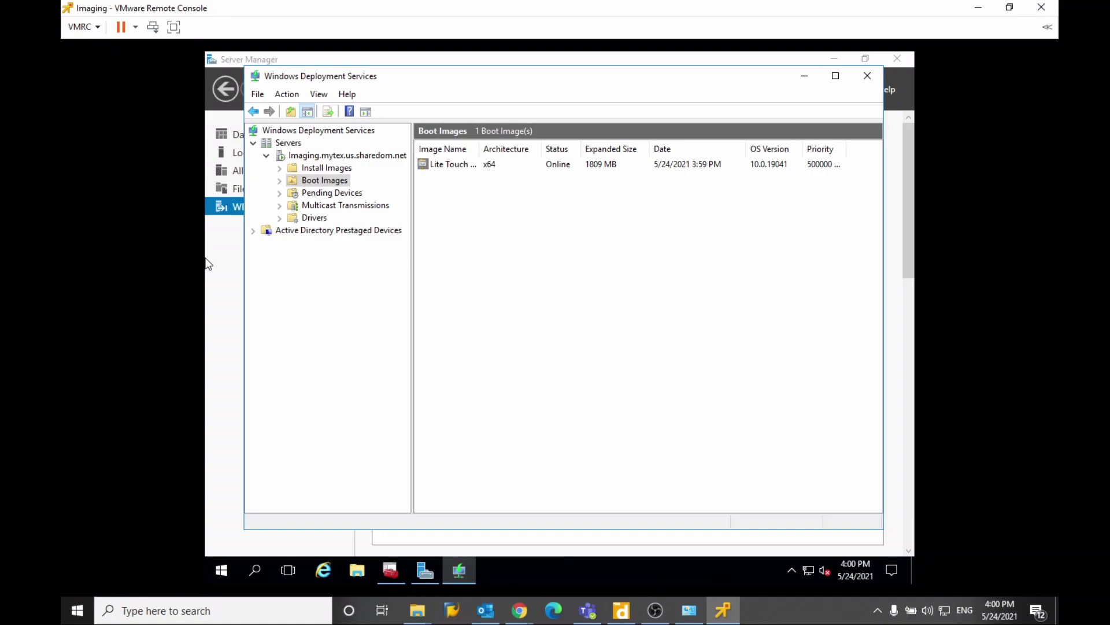
key("alt+Tab")
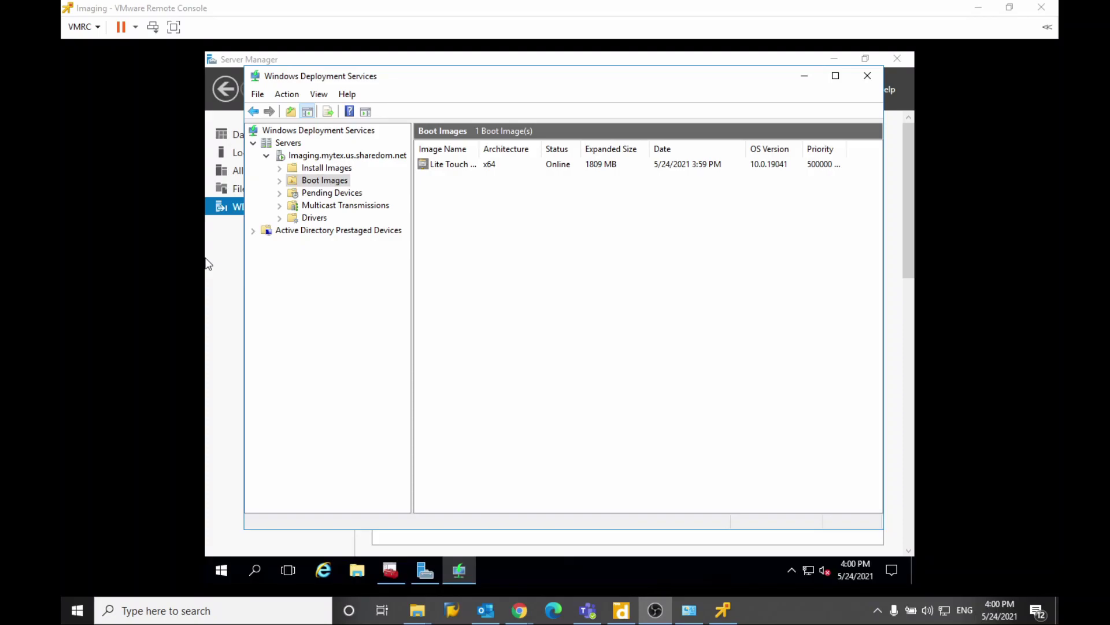